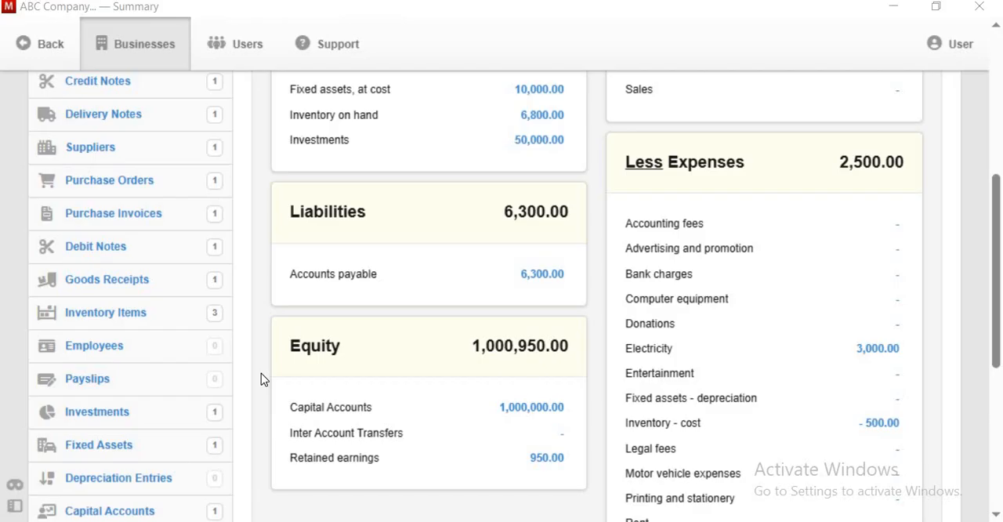
- Create a new employee record with the employee's full name and Manager in the address field
left_click(131, 348)
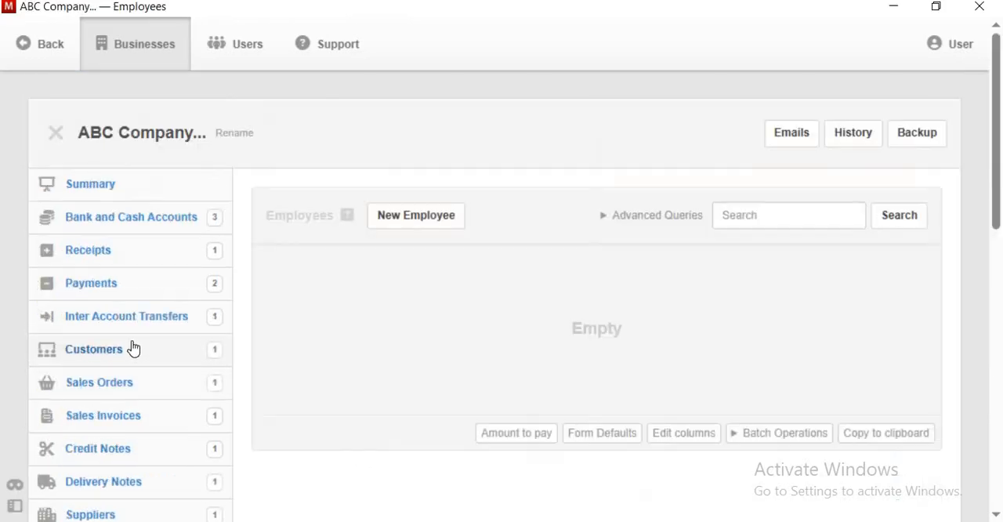
left_click(427, 222)
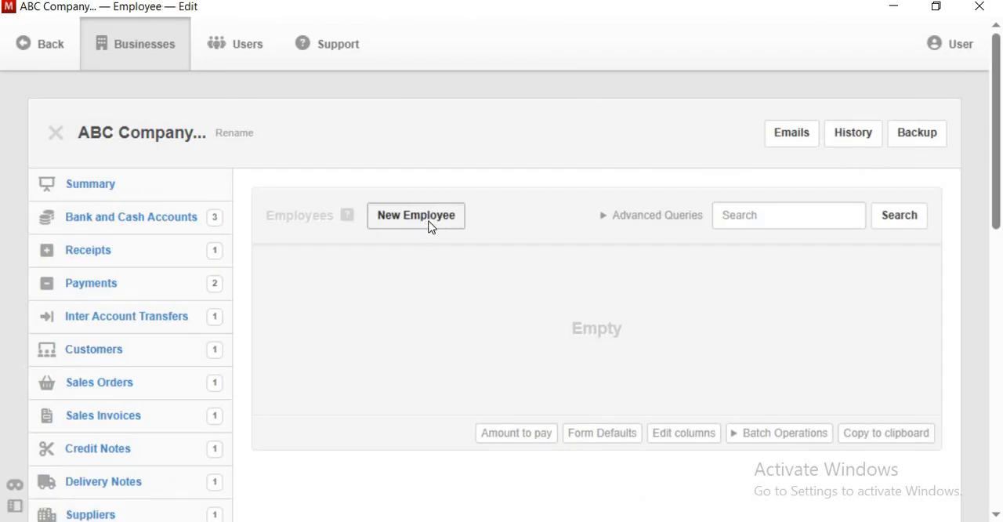
left_click(399, 345)
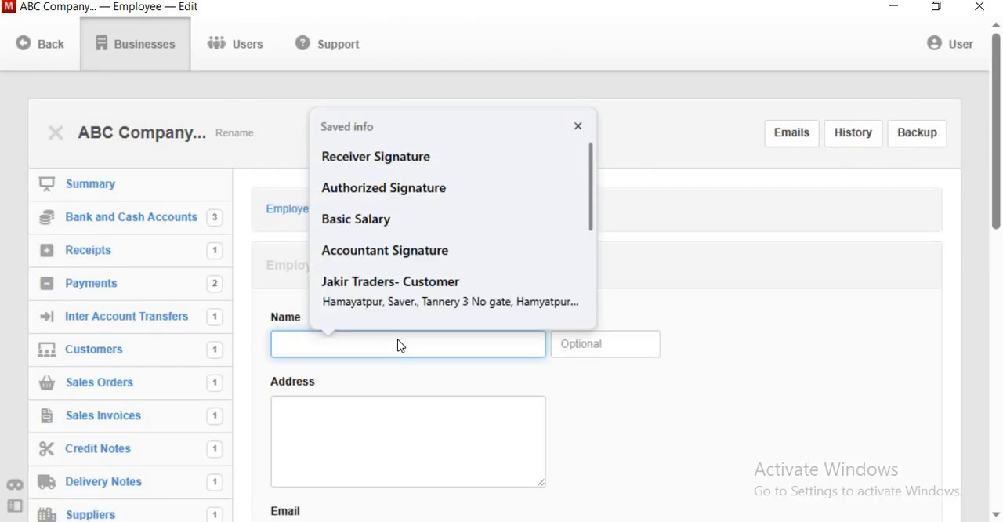
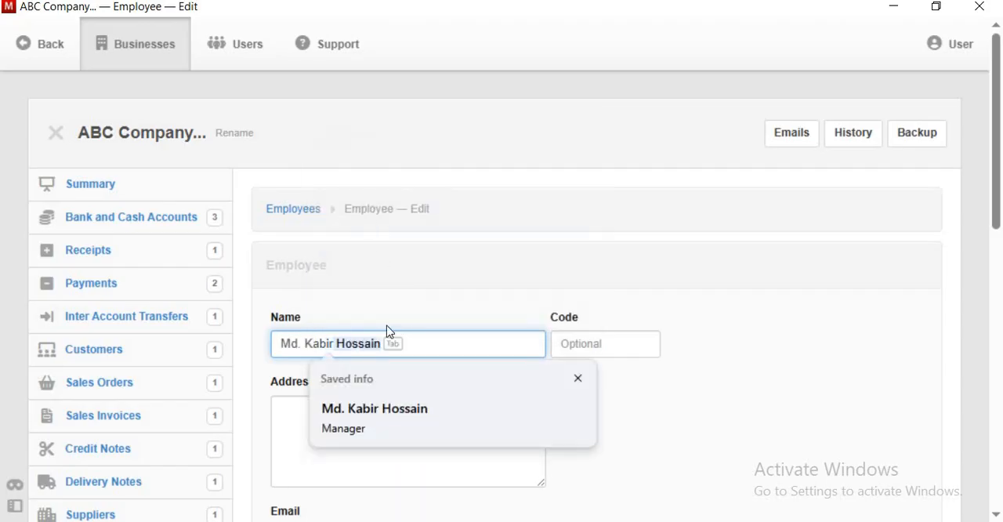
left_click(392, 424)
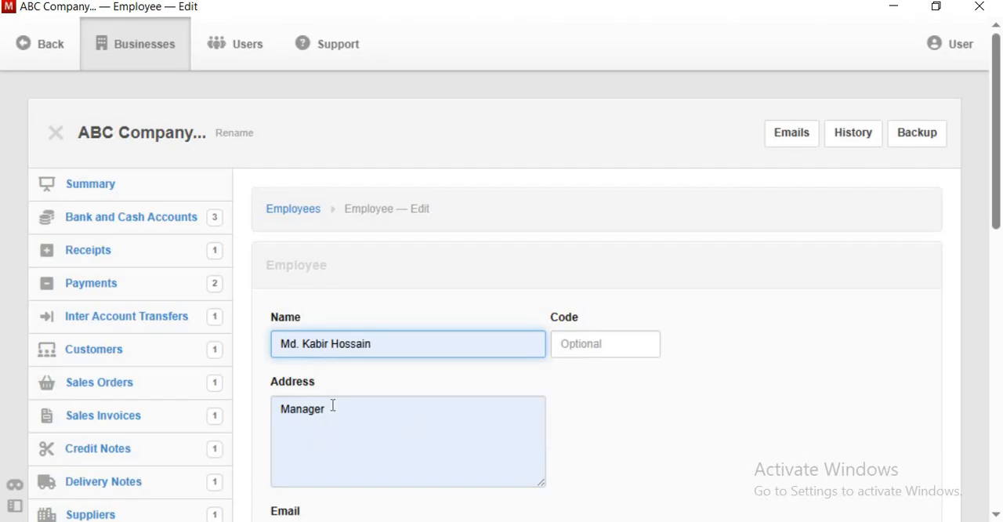
left_click(339, 415)
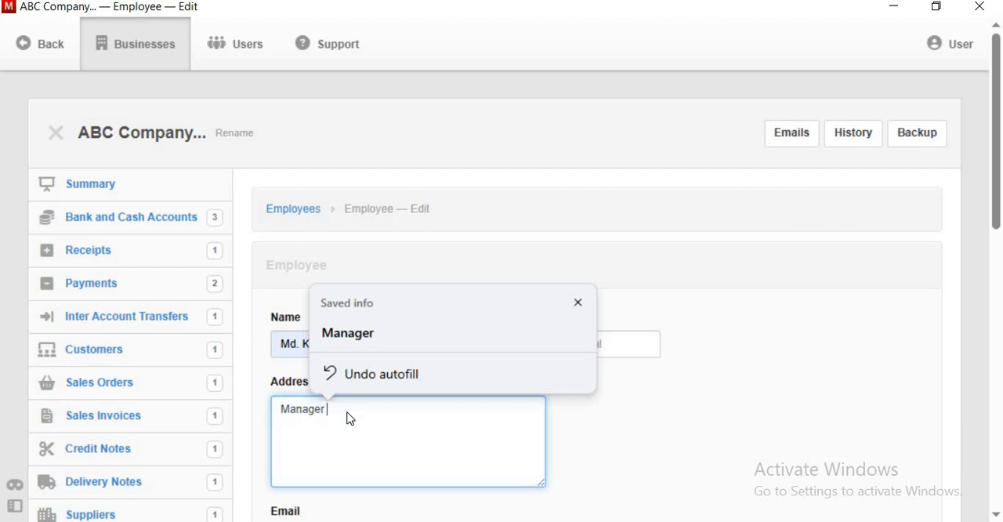
scroll(315, 485, "down", 3)
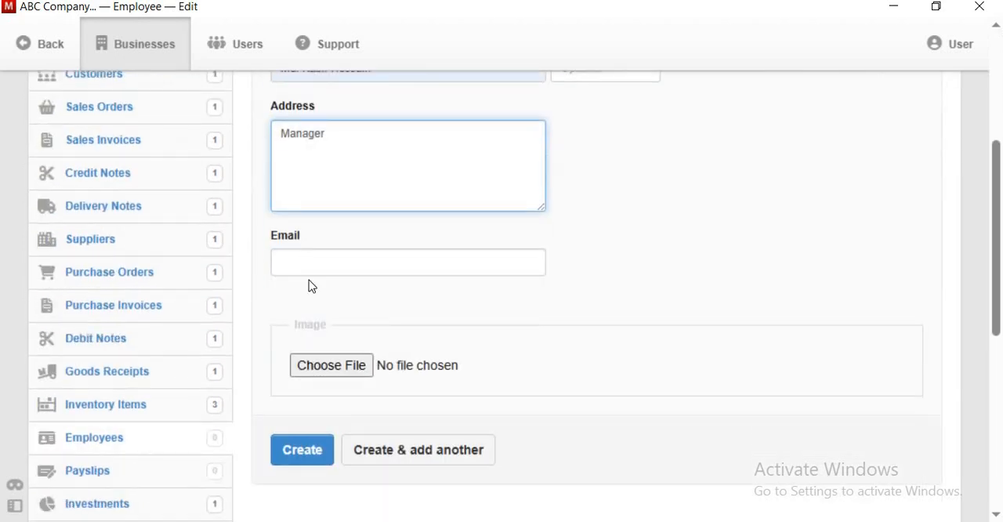
left_click(304, 452)
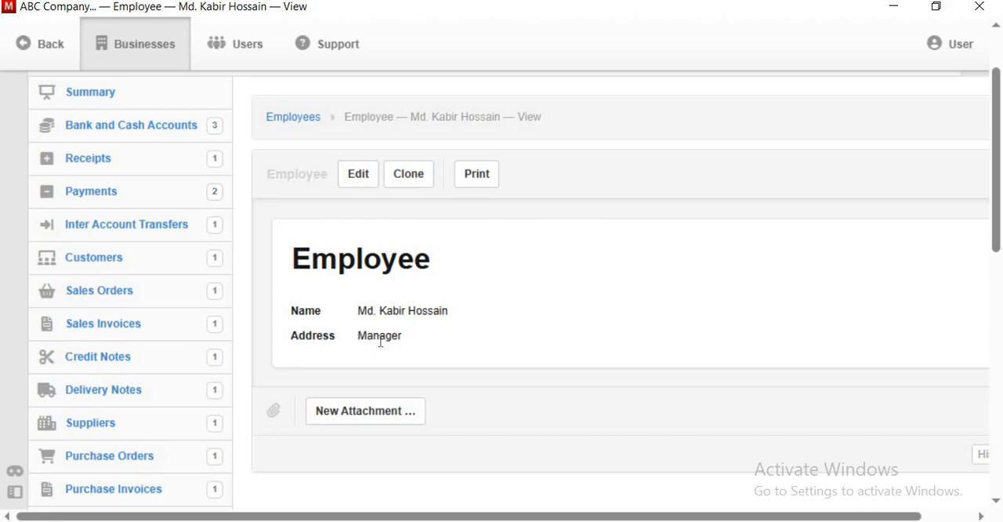
- Start a new payslip and set its date to 5/1/2025
scroll(380, 341, "down", 6)
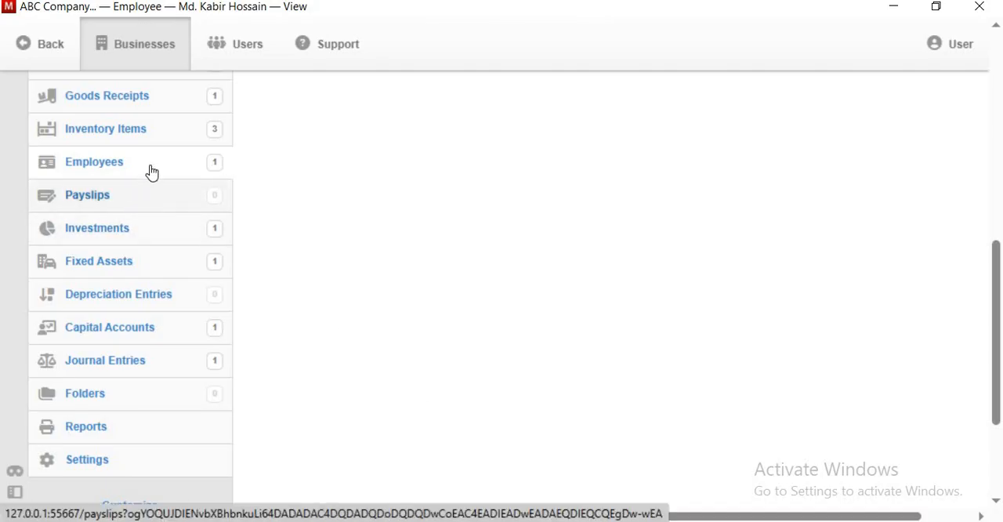
left_click(119, 200)
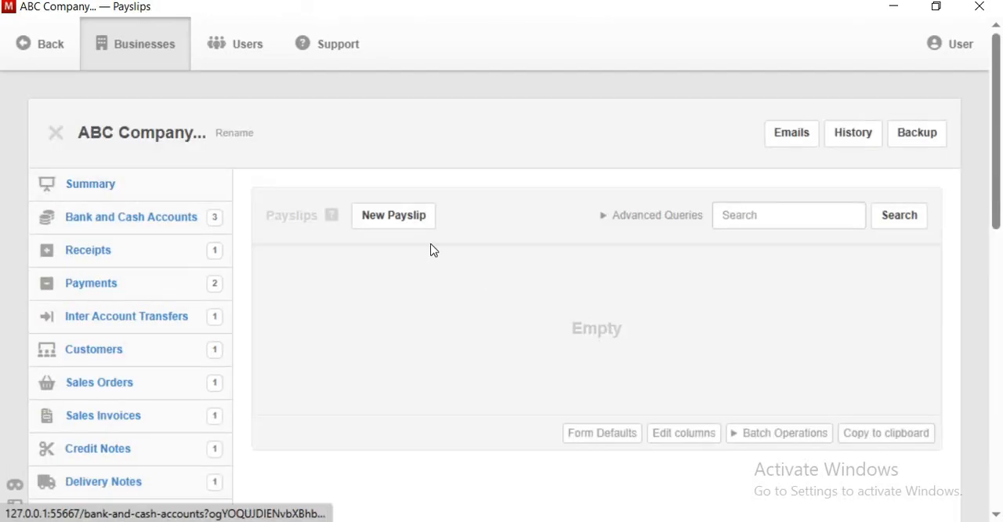
left_click(416, 223)
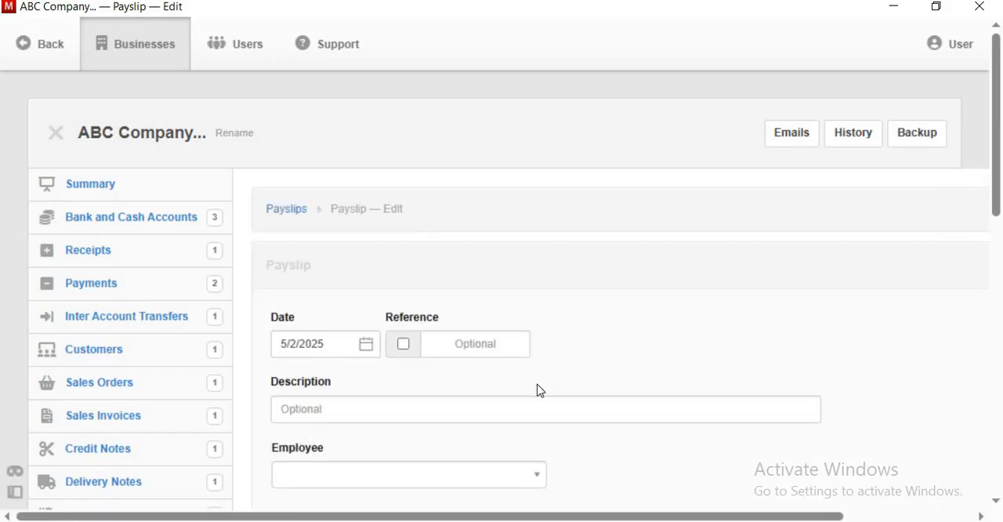
scroll(518, 347, "down", 1)
left_click(359, 262)
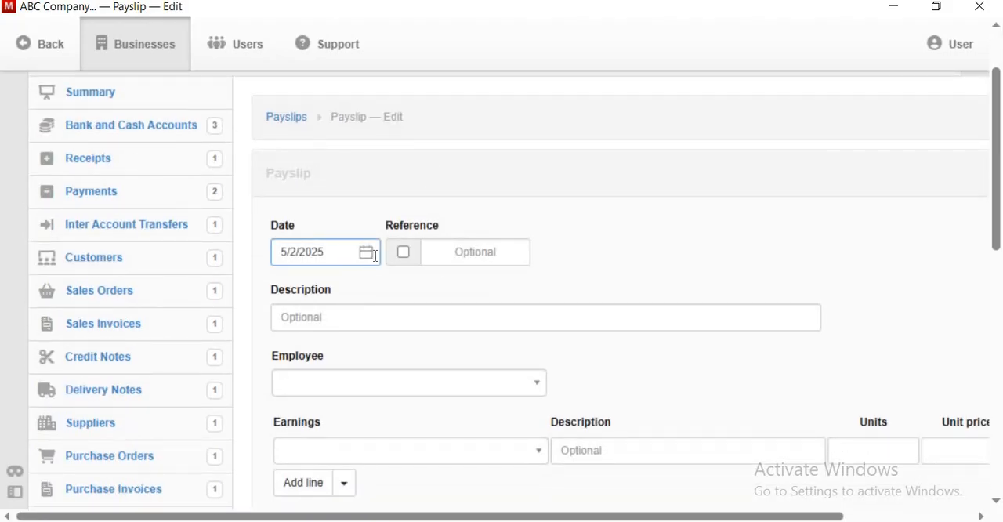
left_click(367, 255)
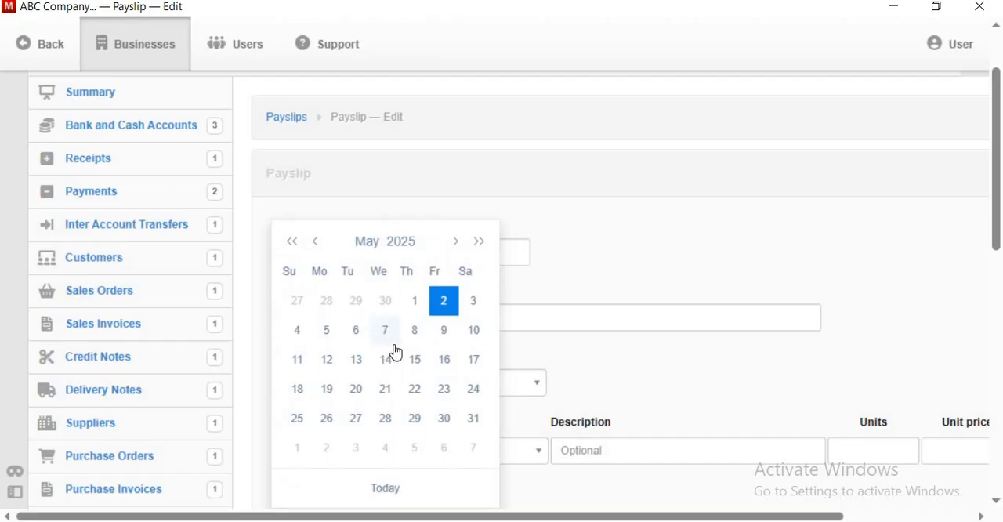
left_click(417, 339)
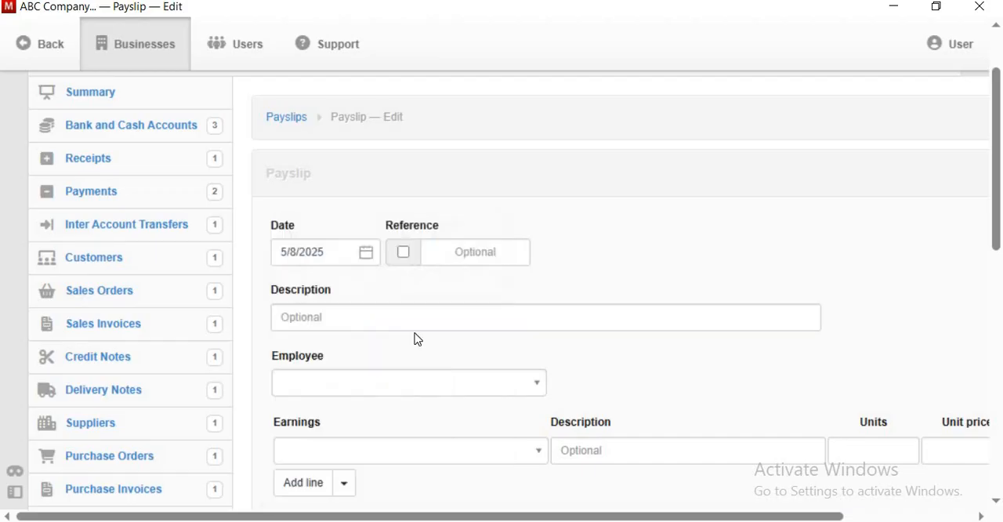
left_click(367, 255)
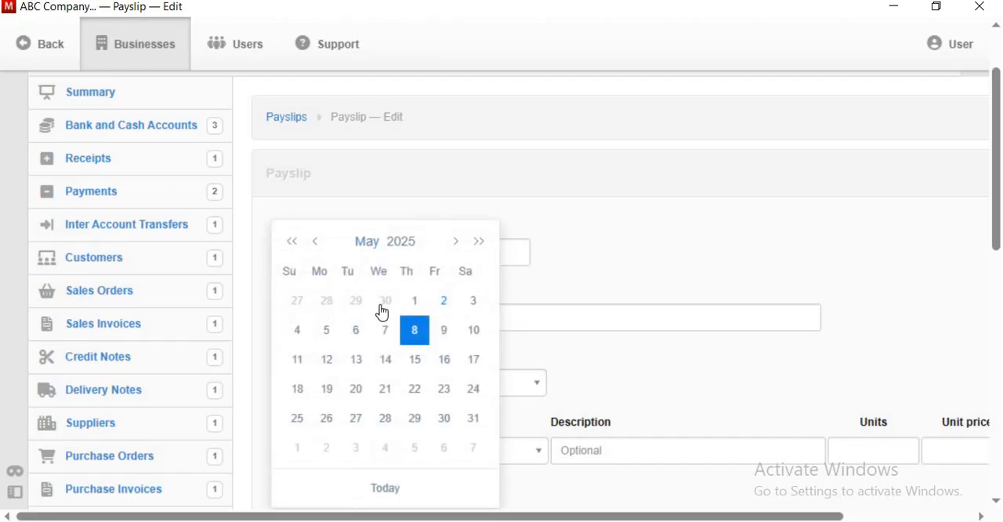
left_click(415, 303)
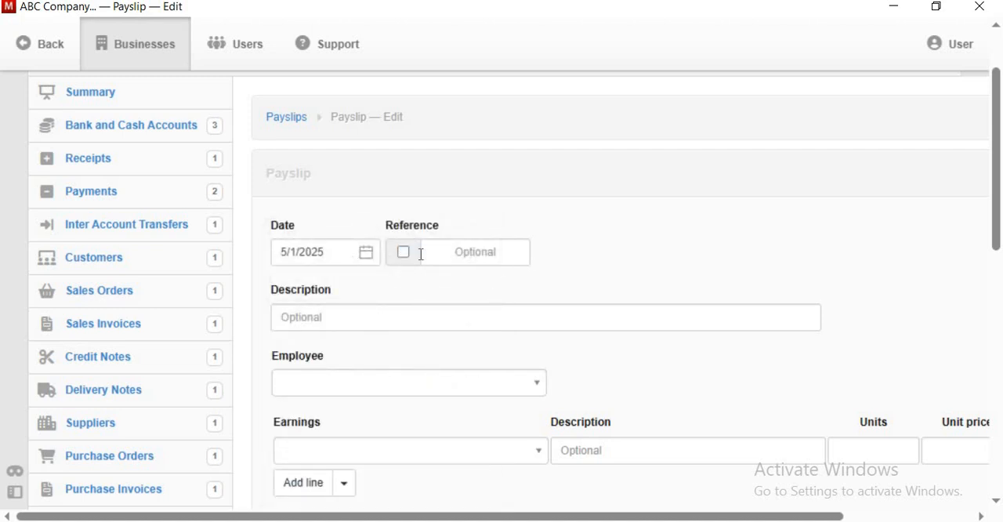
- Give the payslip the manual reference PV-001 instead of an automatic one
left_click(467, 255)
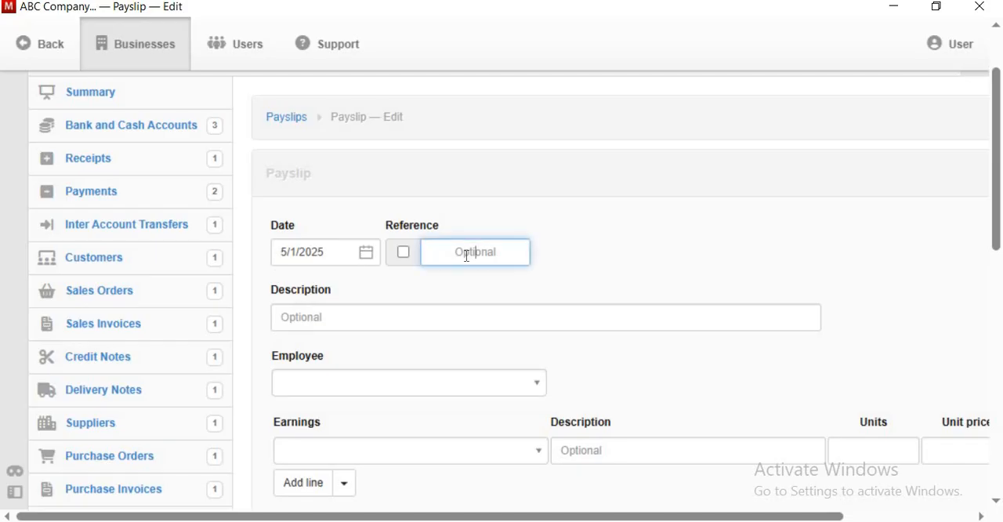
left_click(404, 253)
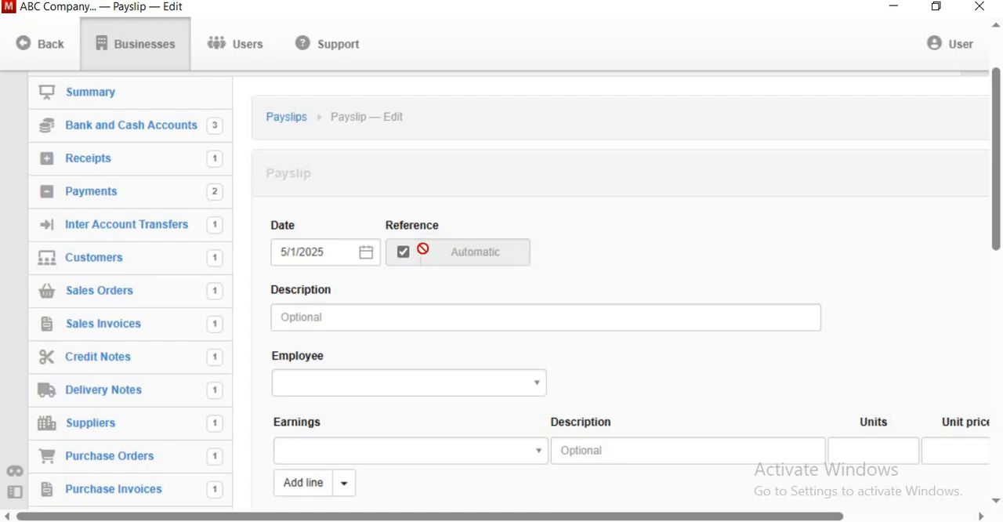
left_click(404, 253)
left_click(469, 251)
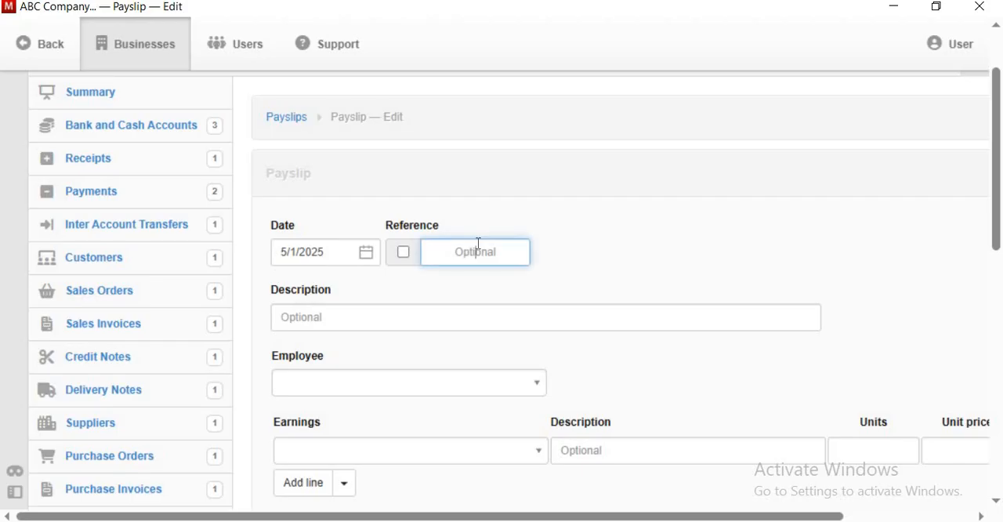
type("PV-001")
- Describe the payslip as January-24 Salary and assign it to the newly created employee
left_click(379, 320)
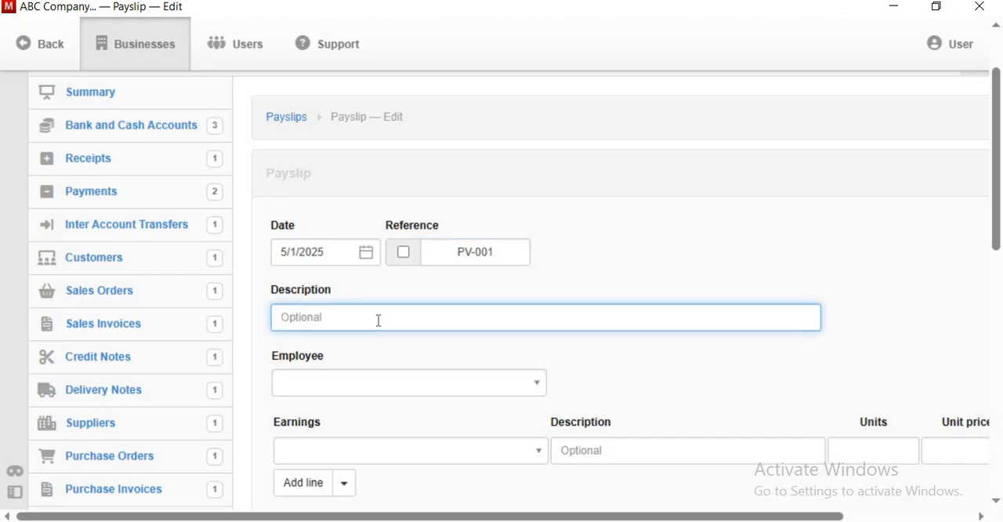
type("January-24 Salary")
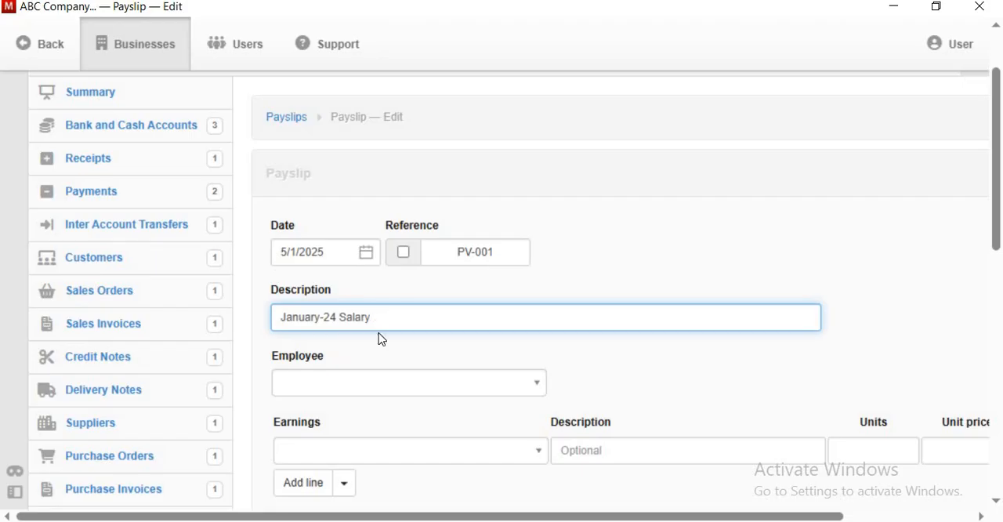
left_click(405, 390)
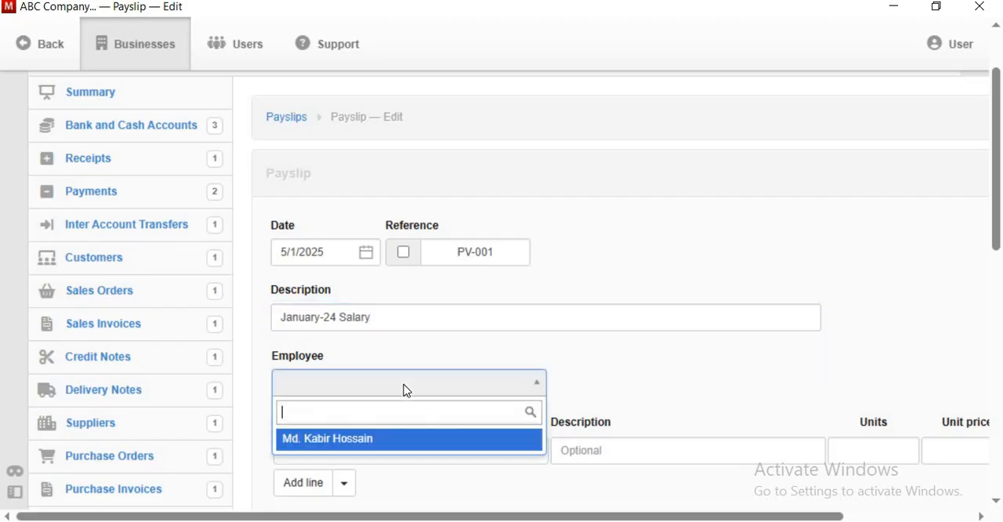
left_click(384, 441)
- Check which earnings and deduction items are available for the payslip lines
scroll(468, 279, "down", 2)
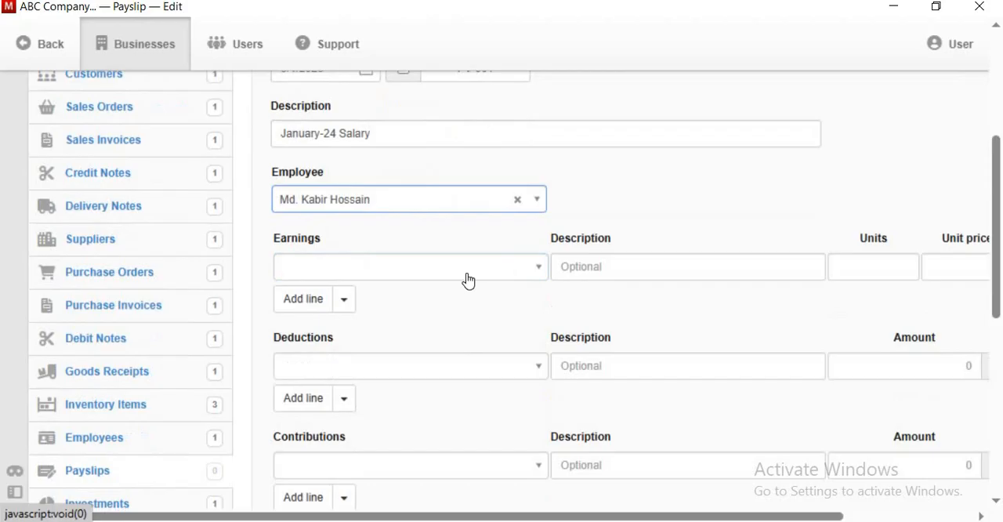
left_click(522, 275)
left_click(522, 275)
left_click(523, 276)
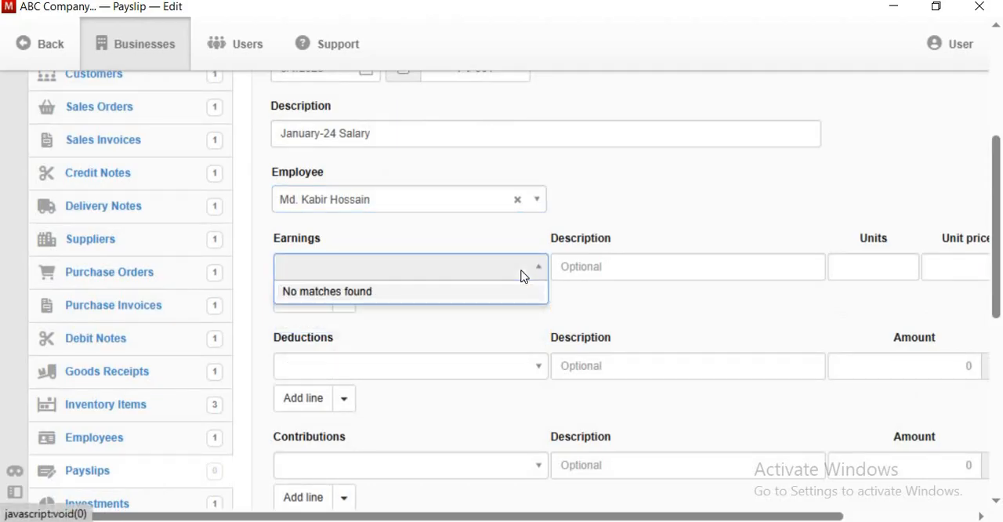
left_click(522, 275)
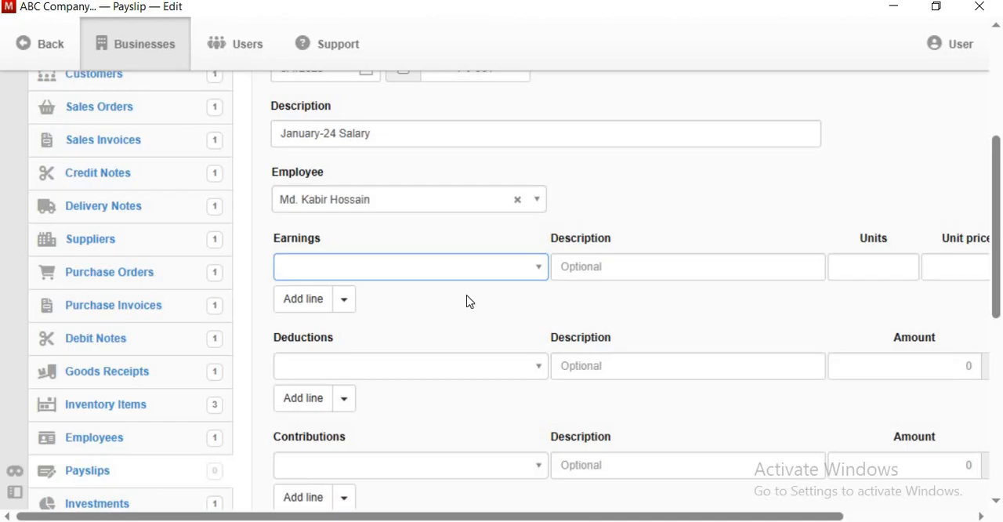
left_click(535, 365)
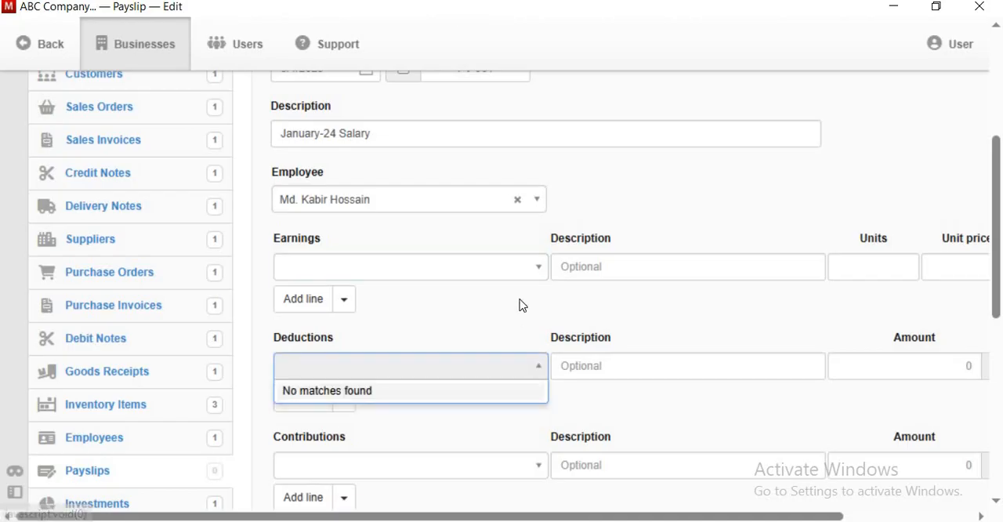
left_click(368, 347)
- Open the payslip earnings items in the business settings and start a new earnings item
scroll(126, 466, "down", 5)
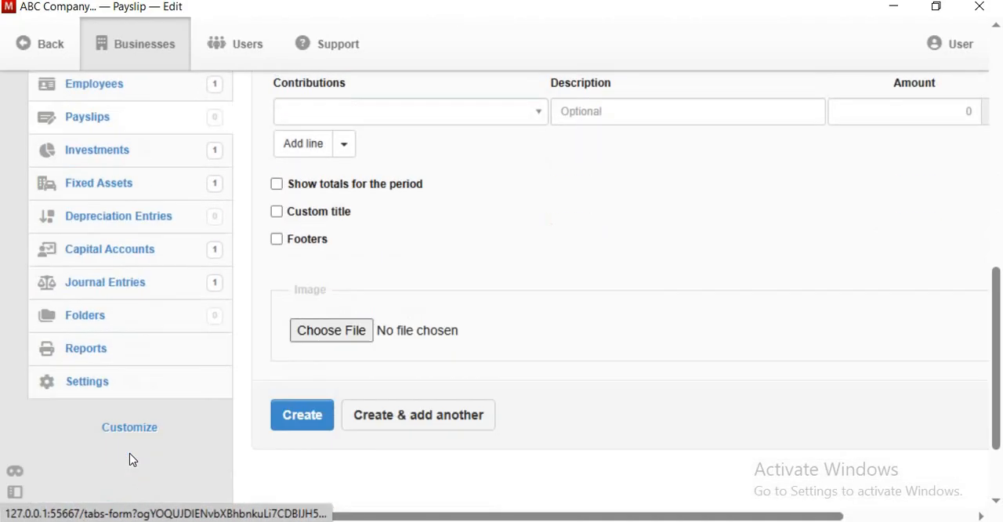
left_click(105, 379)
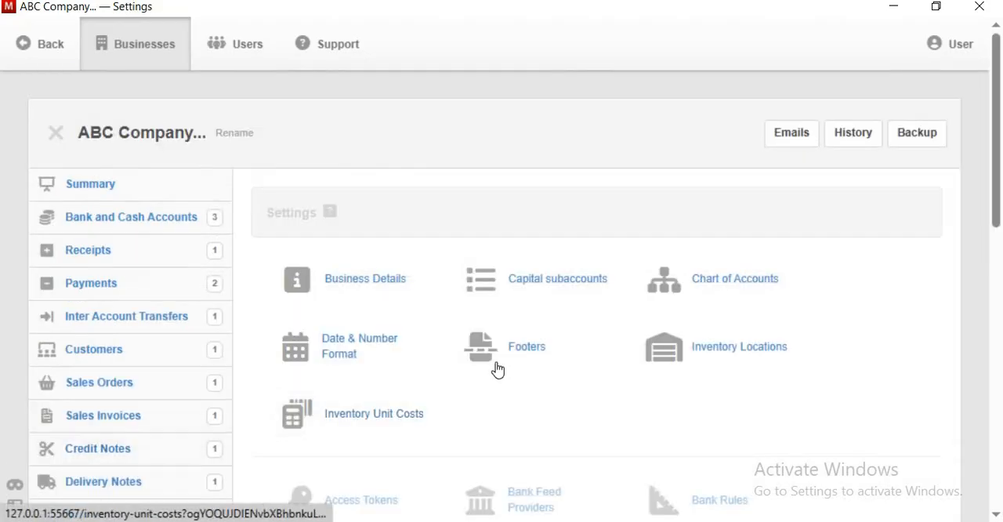
scroll(502, 379, "down", 2)
scroll(801, 337, "down", 3)
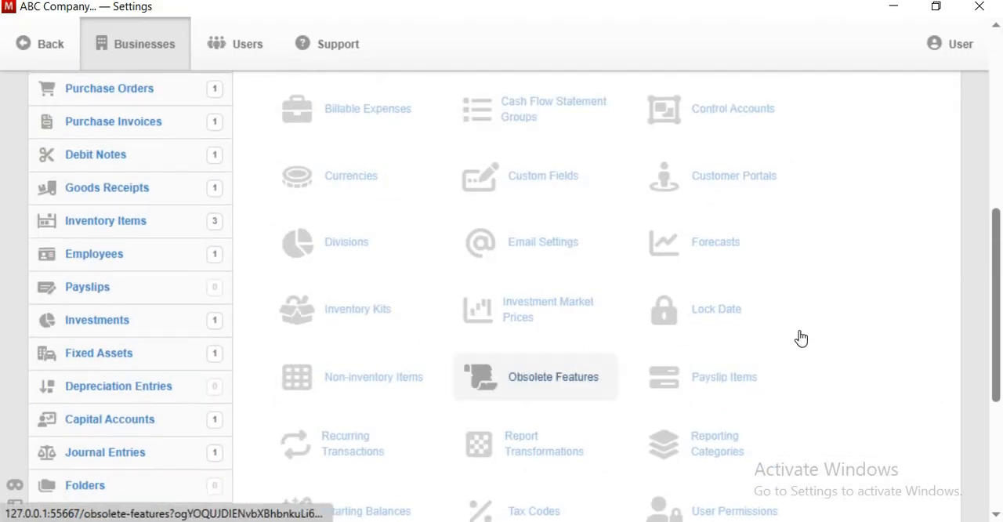
scroll(757, 258, "down", 4)
scroll(736, 345, "up", 2)
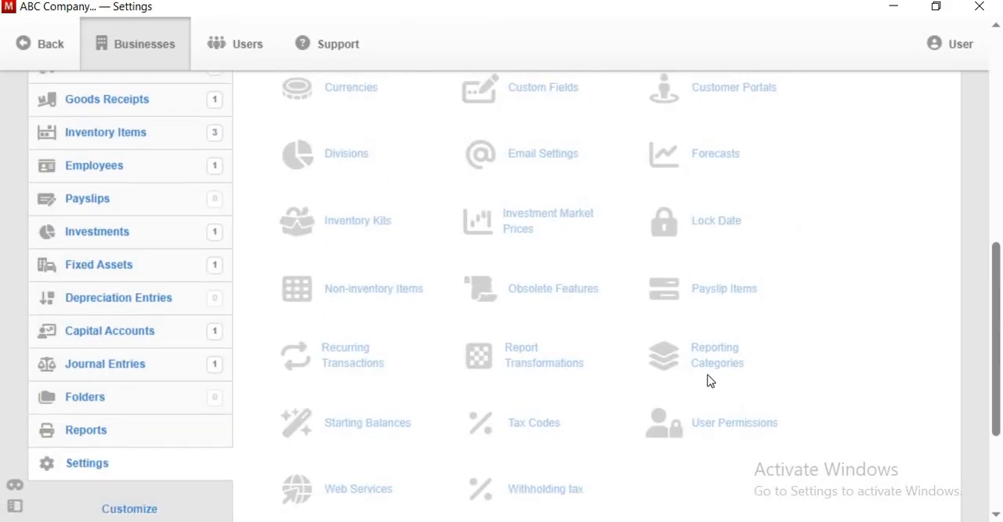
left_click(728, 291)
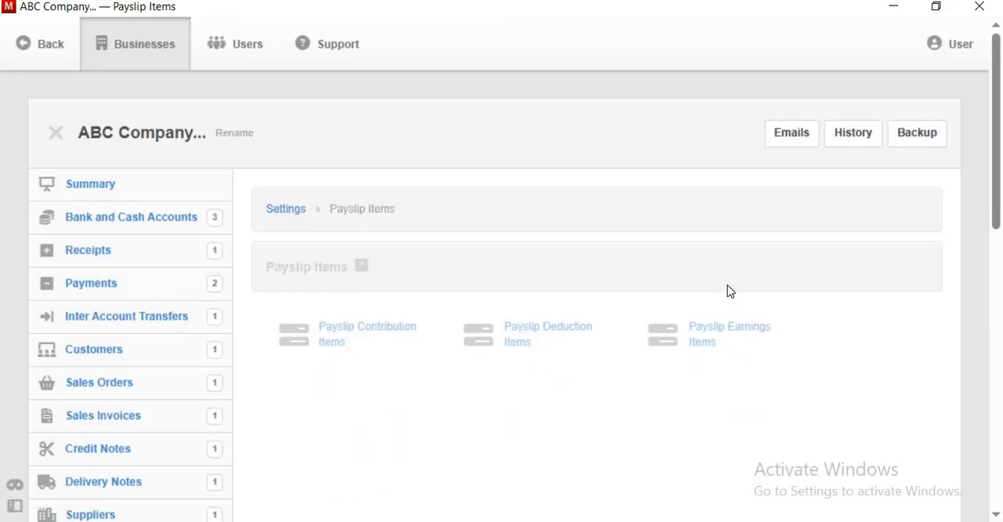
left_click(714, 333)
left_click(541, 397)
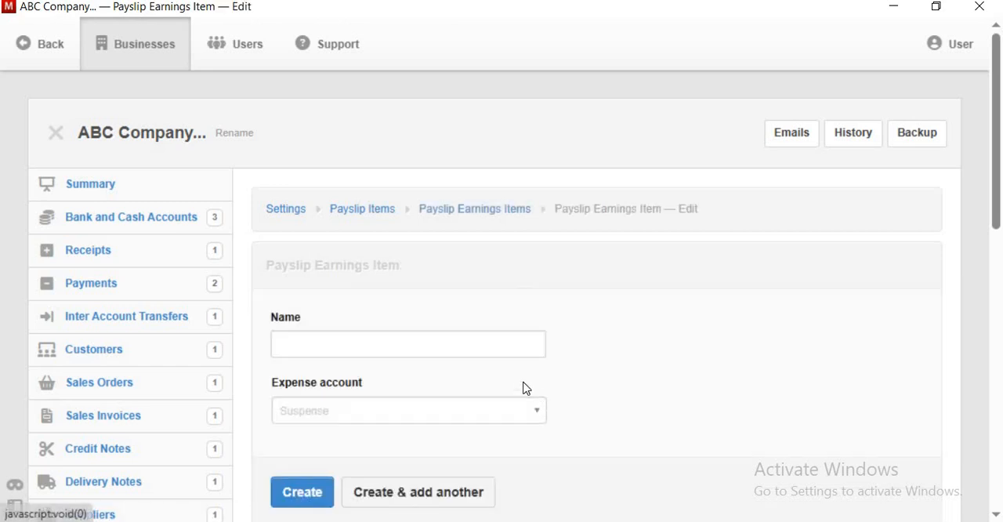
scroll(509, 383, "down", 1)
left_click(390, 246)
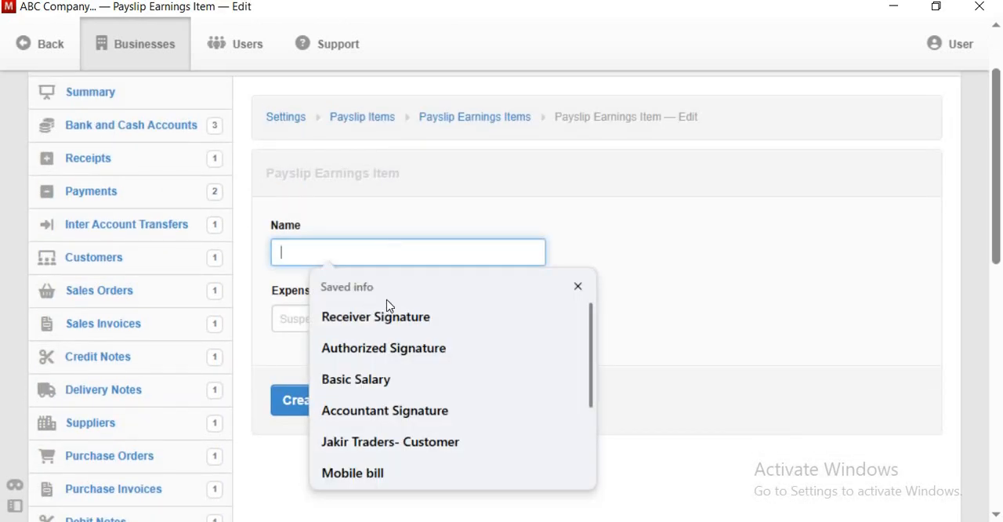
left_click(368, 384)
- Look through the available expense accounts for one suited to the Basic Salary earnings item
left_click(478, 321)
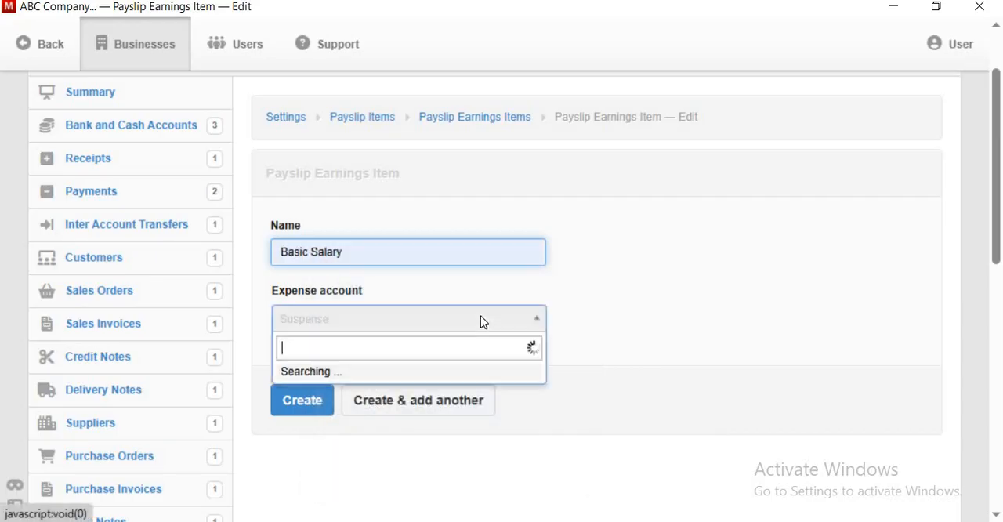
scroll(485, 300, "down", 2)
scroll(485, 296, "down", 5)
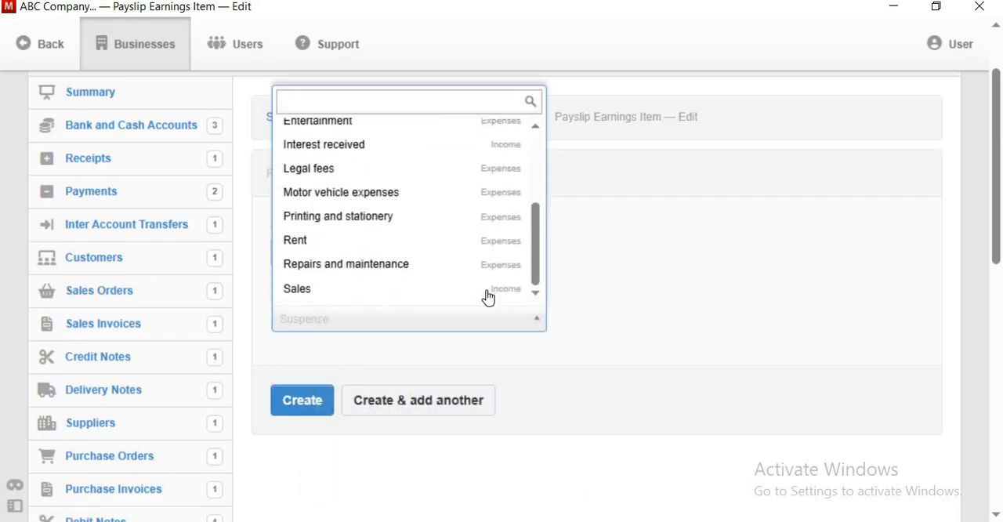
scroll(488, 293, "up", 3)
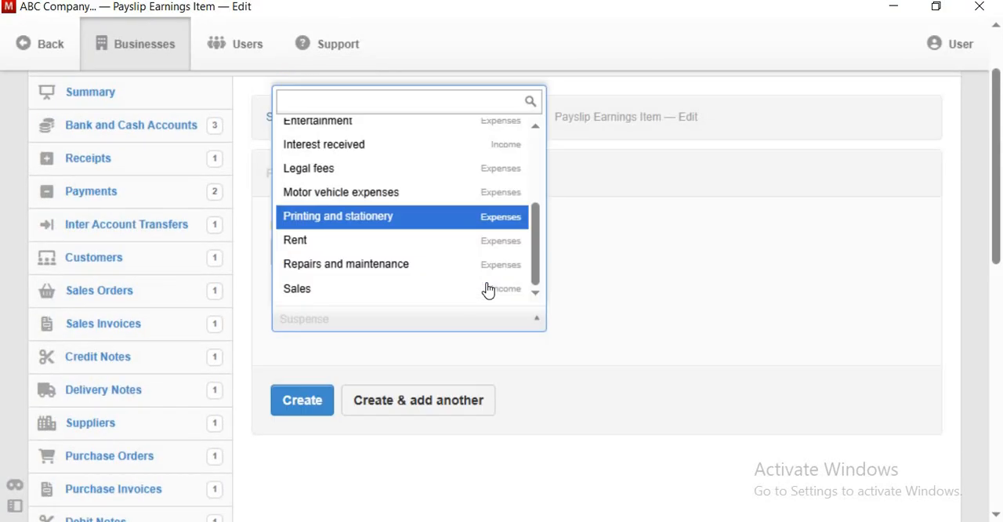
scroll(487, 304, "down", 1)
scroll(486, 312, "down", 3)
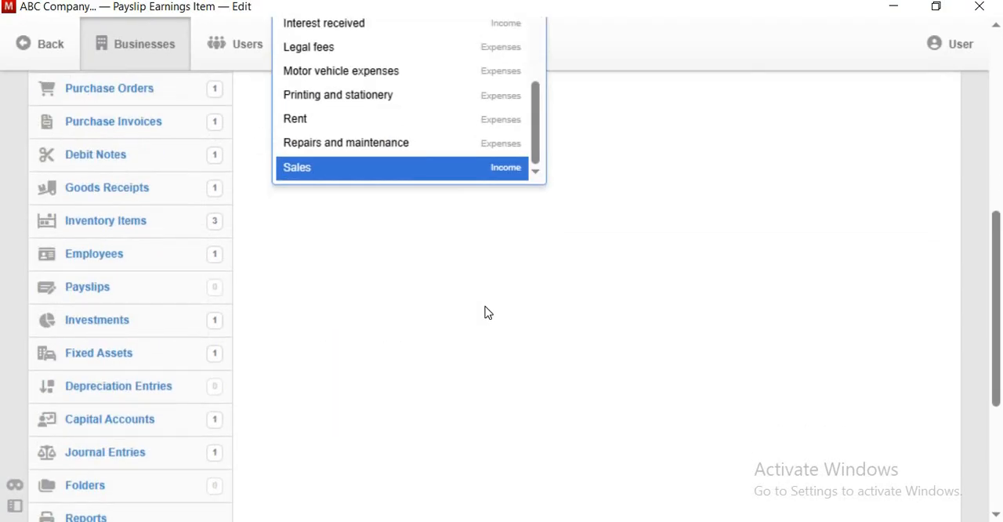
scroll(486, 312, "up", 5)
scroll(386, 235, "up", 3)
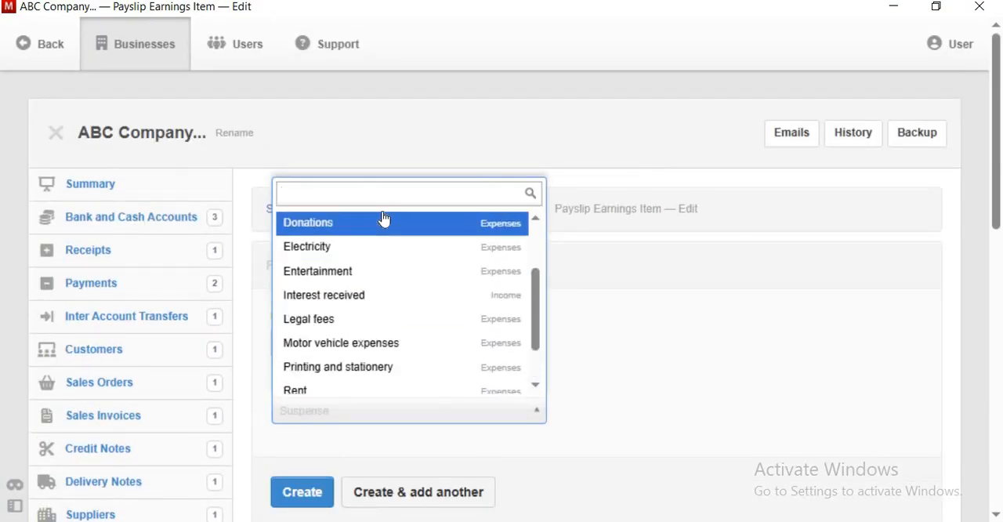
- Leave the earnings item, open the chart of accounts in the settings and start a new profit and loss account
scroll(153, 481, "down", 4)
scroll(153, 481, "down", 4)
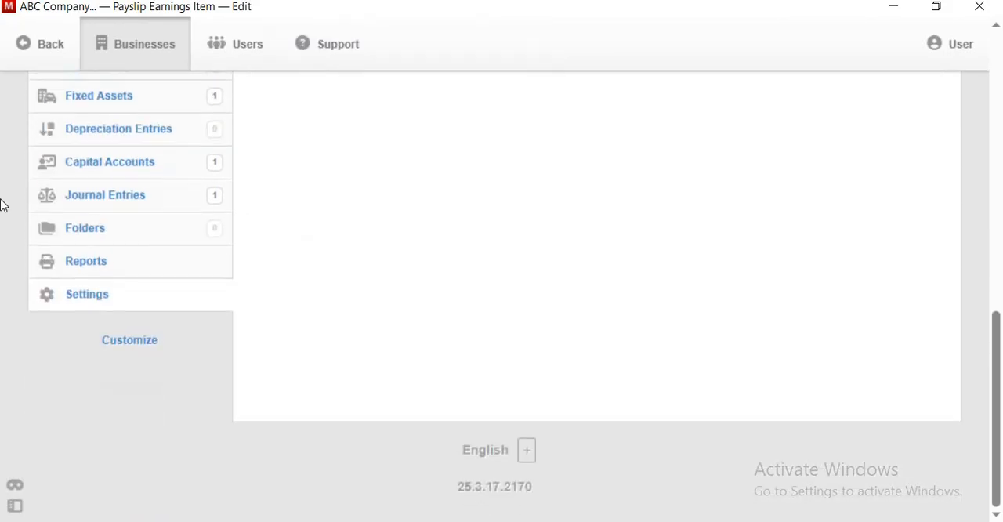
scroll(193, 301, "up", 6)
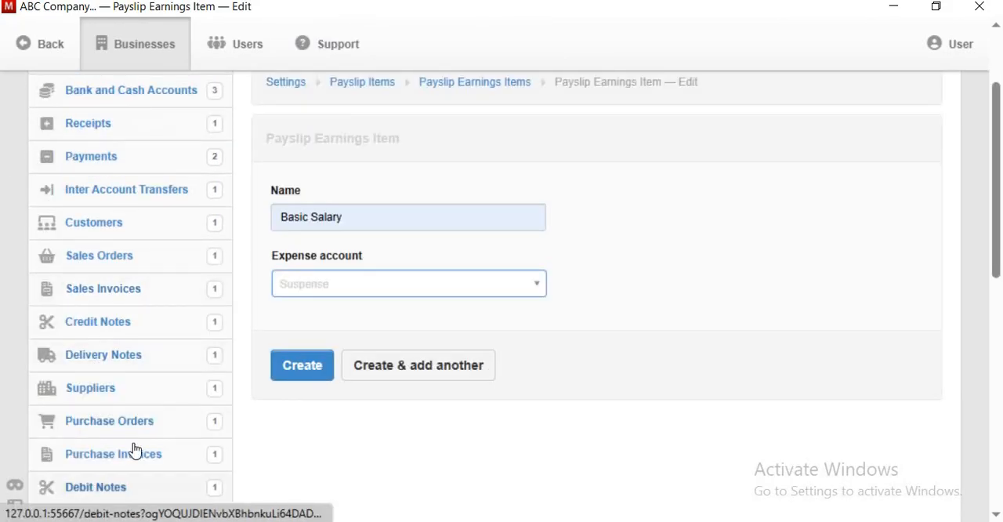
scroll(123, 405, "down", 4)
scroll(135, 456, "down", 3)
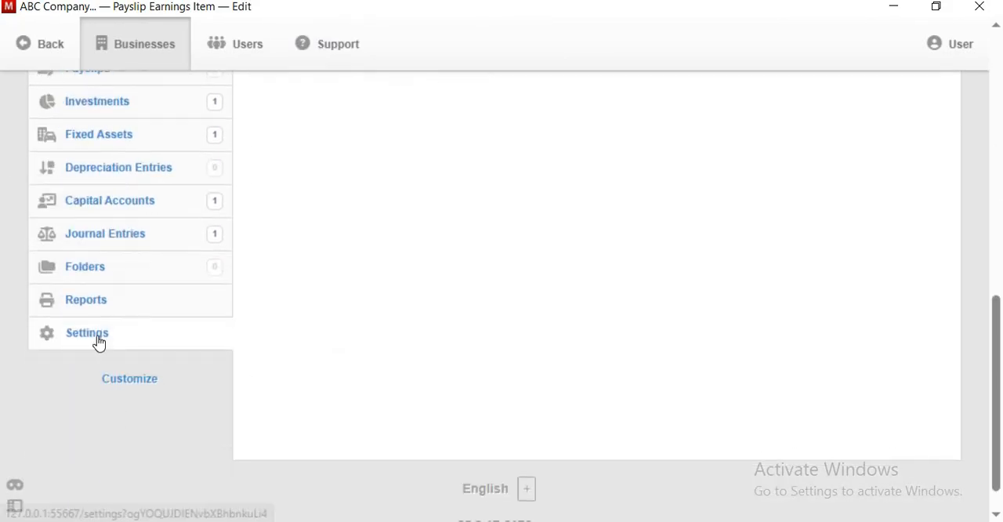
left_click(173, 352)
left_click(715, 292)
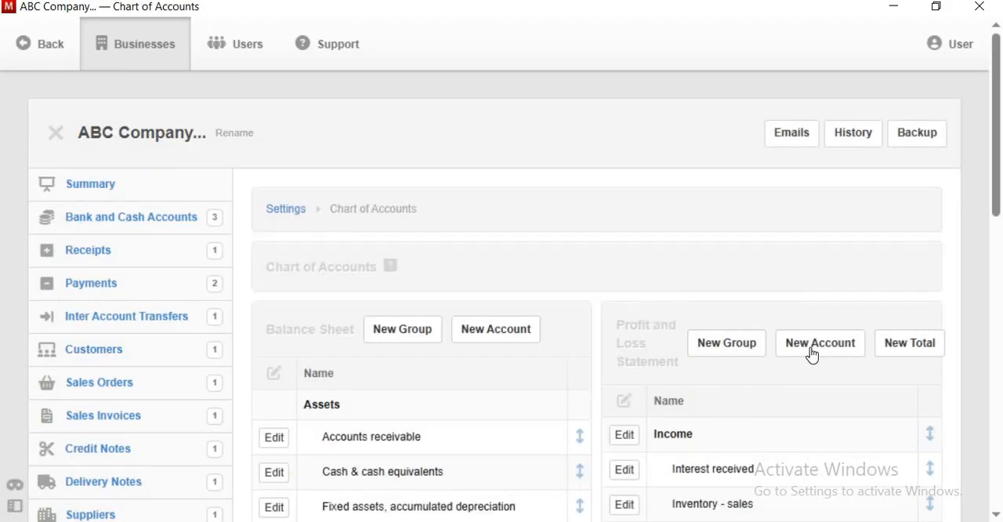
scroll(807, 356, "down", 2)
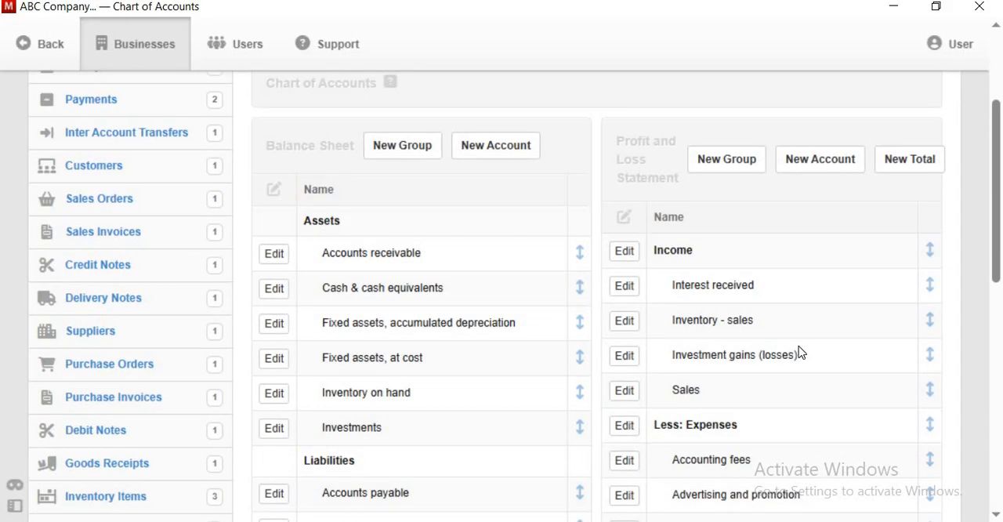
left_click(819, 160)
- Create the profit and loss account Salary and Wages Exp. in the Expenses group
scroll(376, 343, "down", 1)
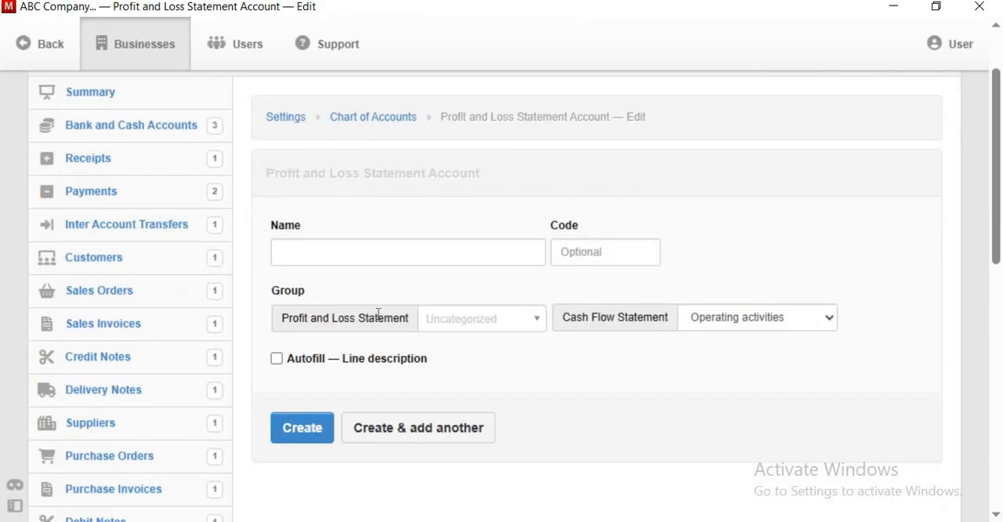
left_click(380, 252)
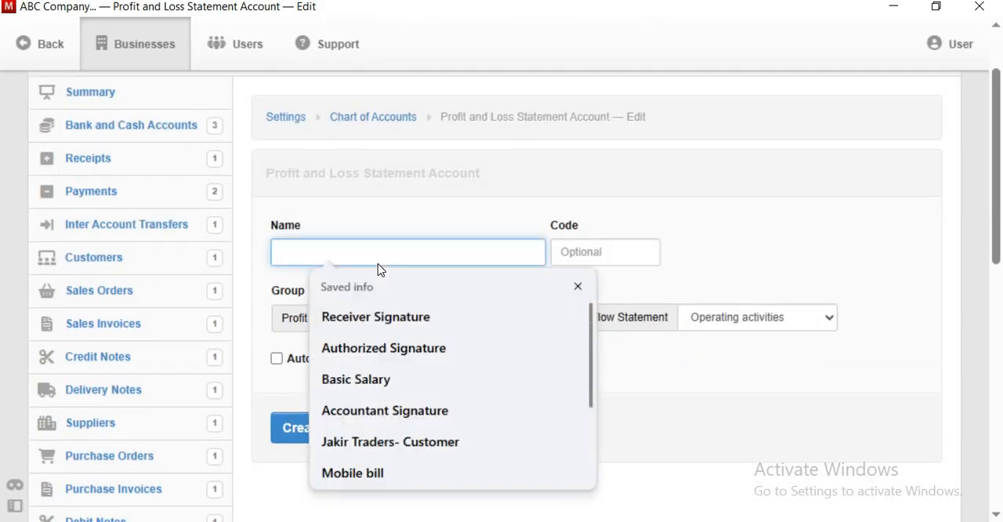
type("Salary and Wages Exp.")
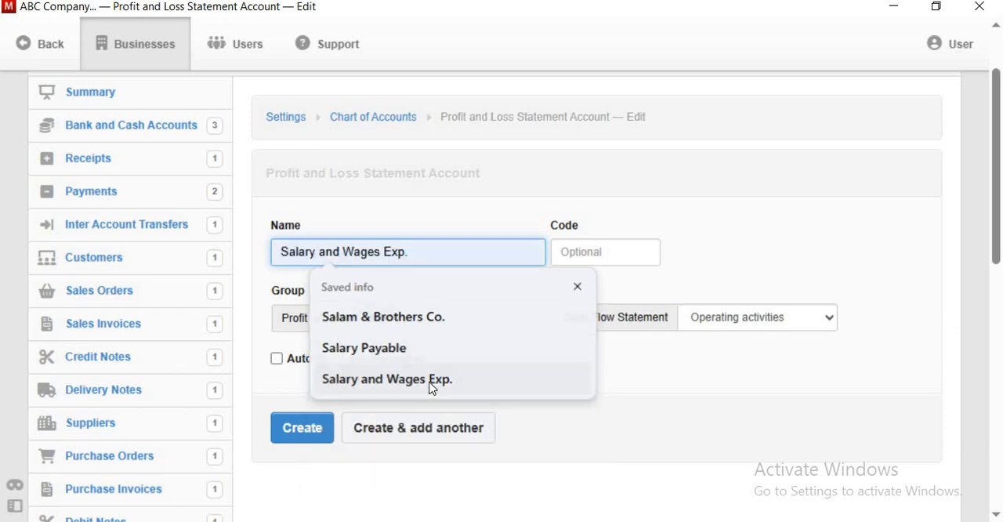
left_click(430, 386)
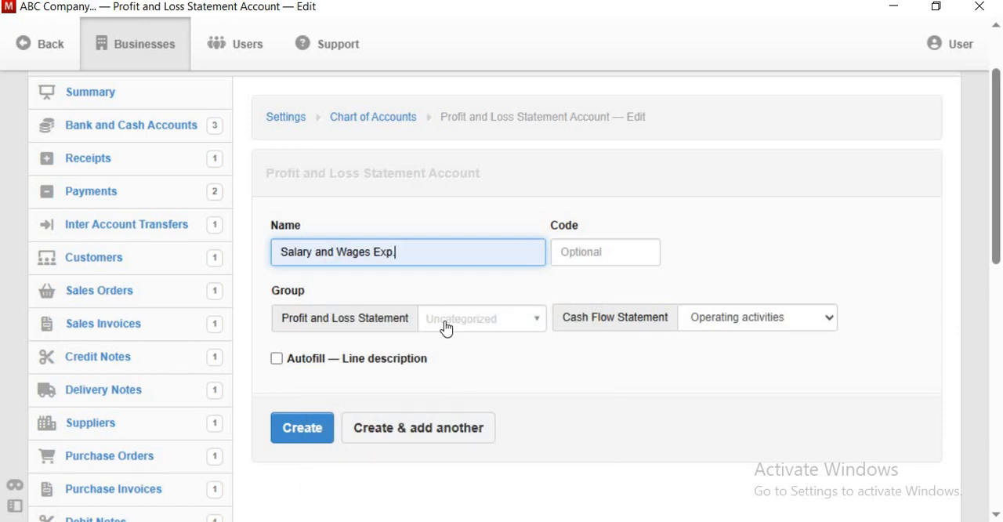
left_click(465, 319)
left_click(453, 375)
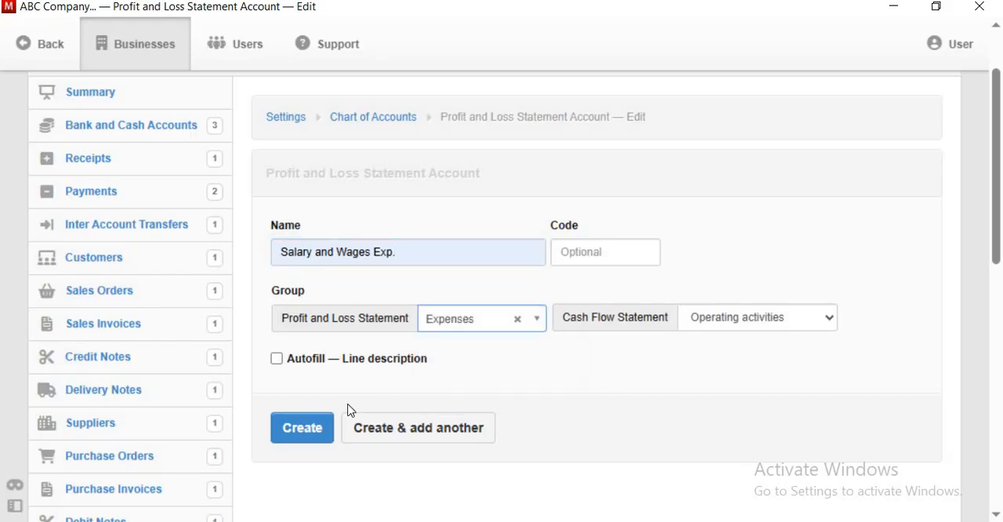
left_click(302, 428)
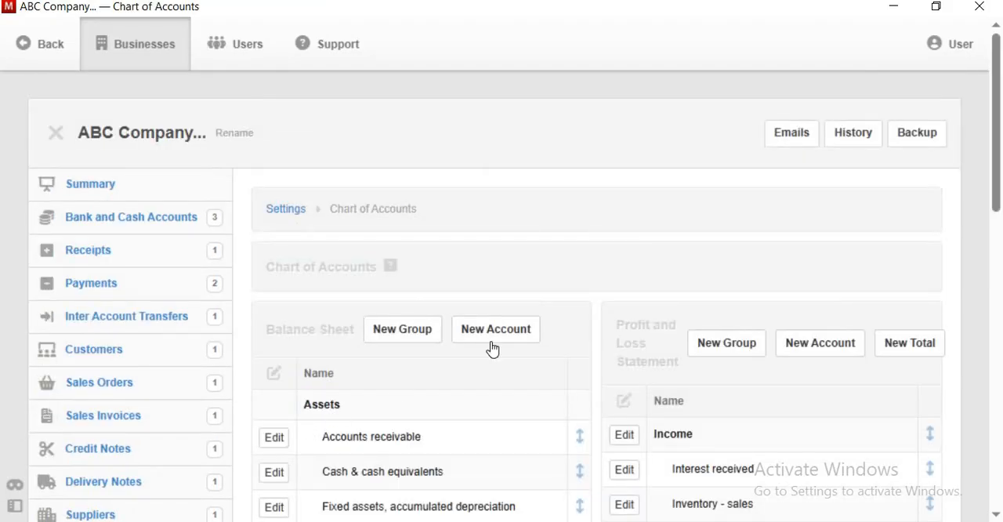
- Check the expenses in the chart of accounts for the newly created salary account
scroll(508, 337, "down", 7)
scroll(535, 335, "down", 4)
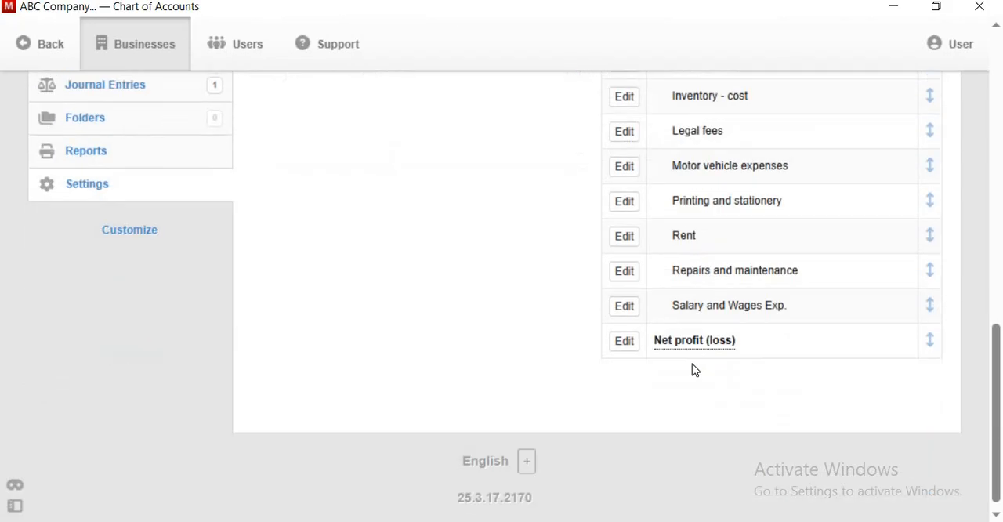
scroll(728, 346, "up", 5)
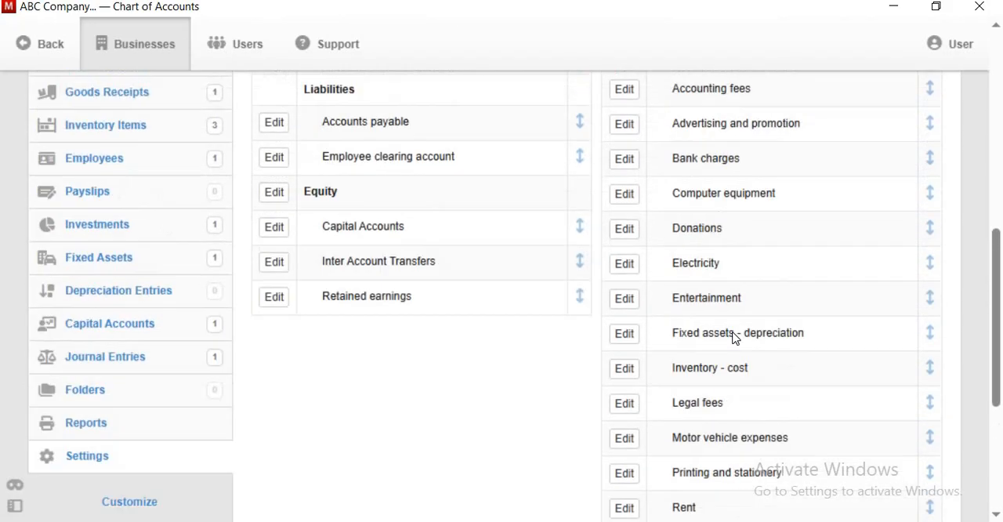
scroll(732, 338, "down", 5)
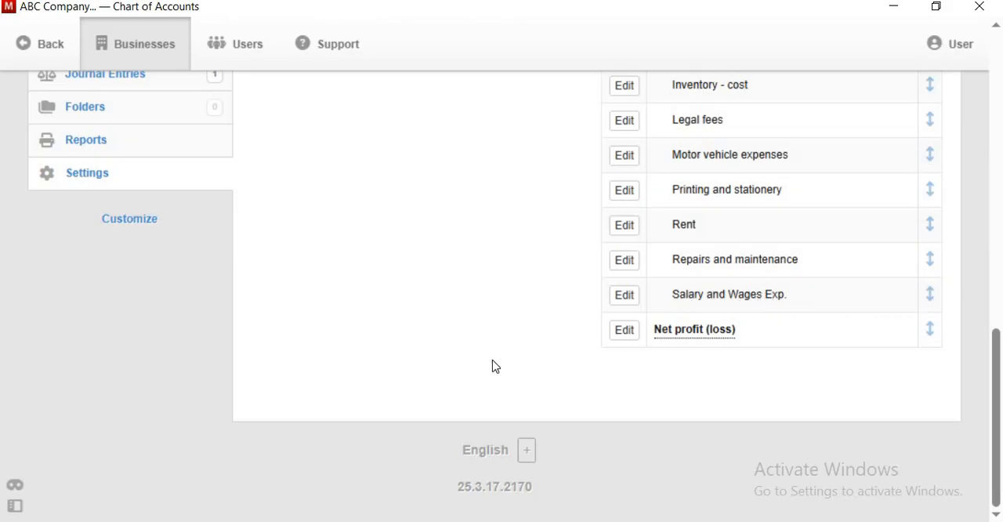
scroll(522, 360, "up", 3)
scroll(78, 360, "down", 2)
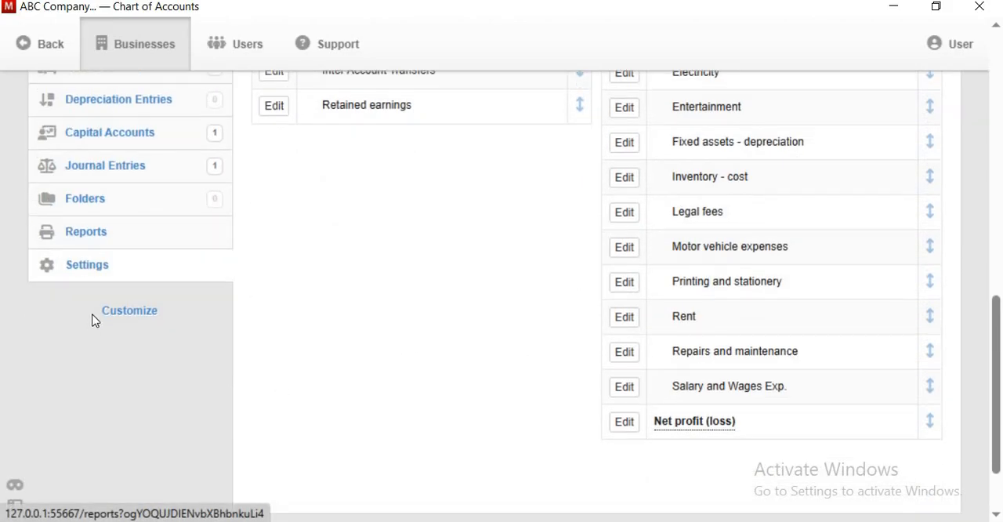
- Return to the payslip earnings items in the settings and start a new item
left_click(112, 268)
scroll(537, 309, "down", 7)
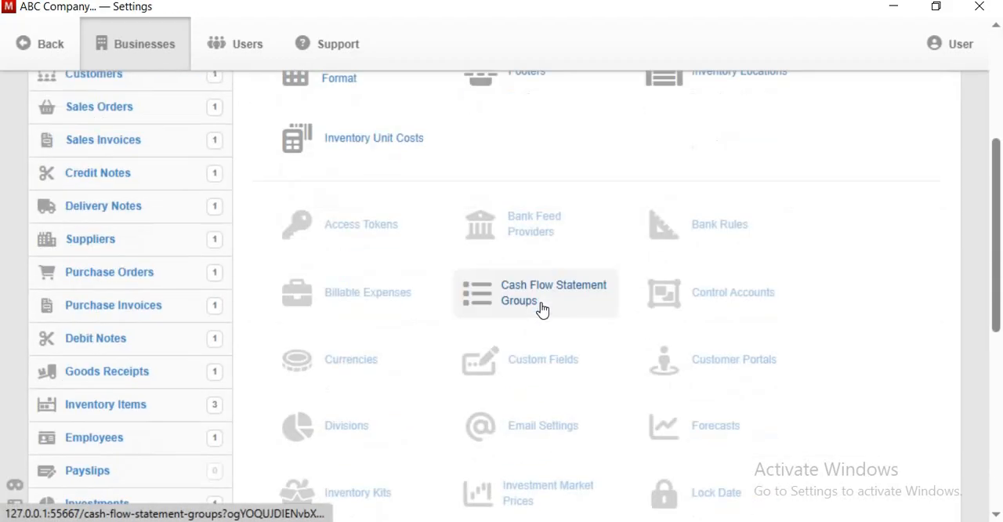
left_click(722, 293)
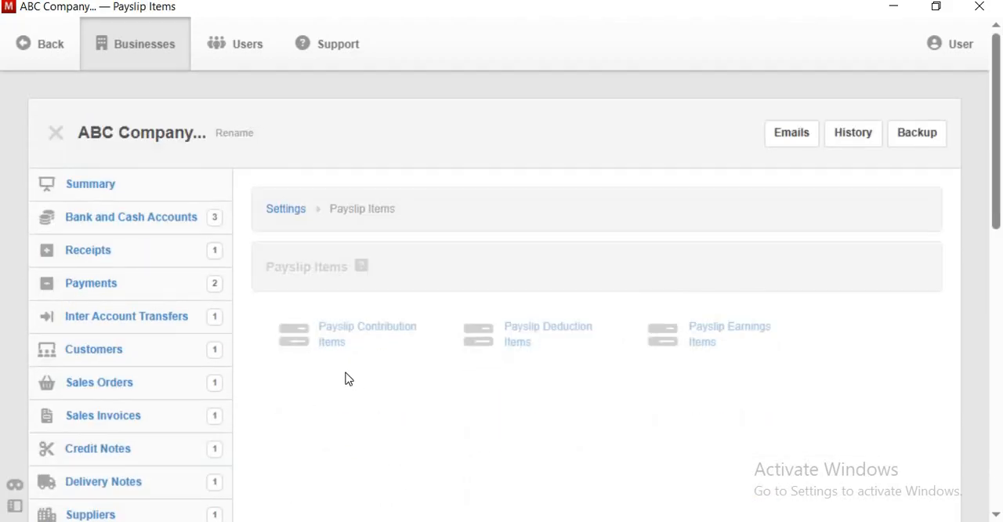
left_click(719, 336)
left_click(543, 398)
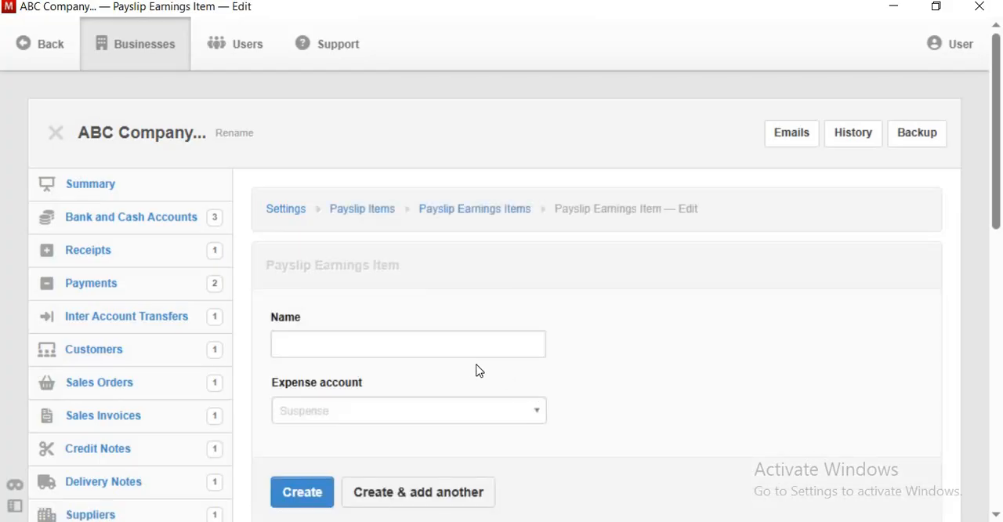
- Create the earnings item Basic Salary with the expense account Salary and Wages Exp. and continue with another item
scroll(479, 370, "down", 3)
left_click(430, 164)
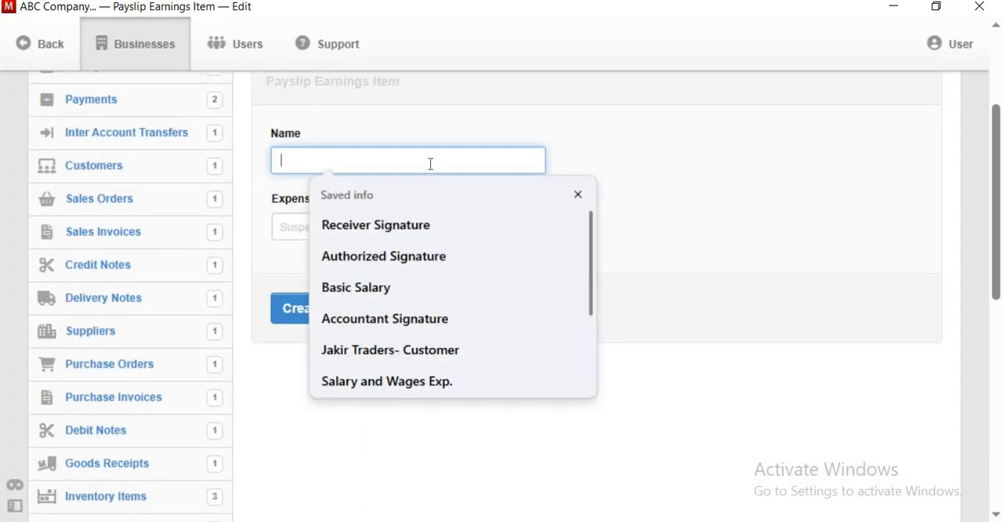
left_click(367, 289)
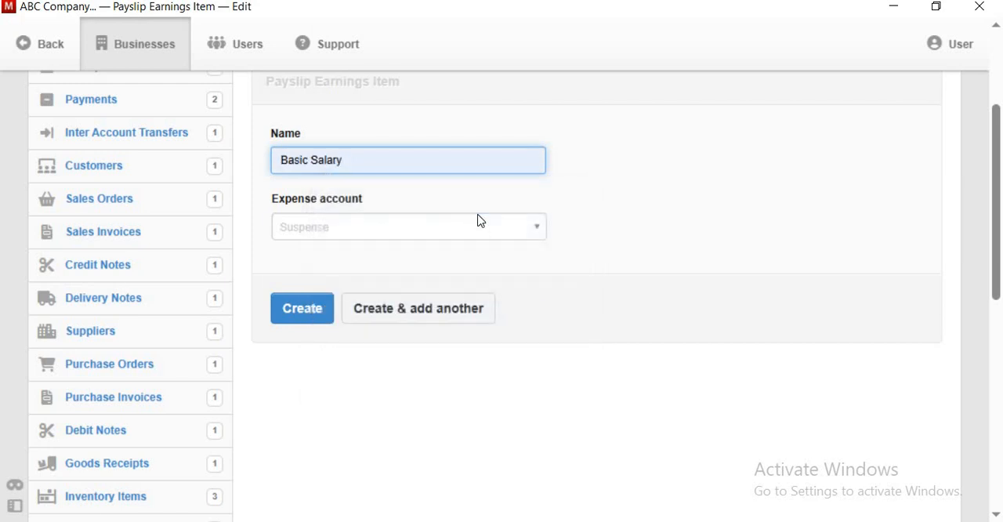
left_click(478, 222)
scroll(494, 258, "down", 5)
scroll(490, 260, "up", 5)
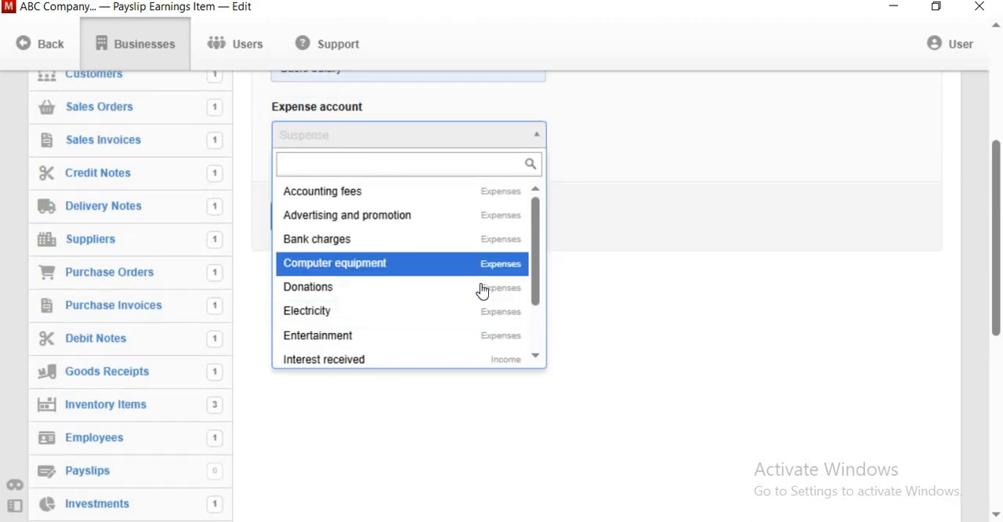
scroll(482, 291, "down", 5)
scroll(478, 287, "down", 1)
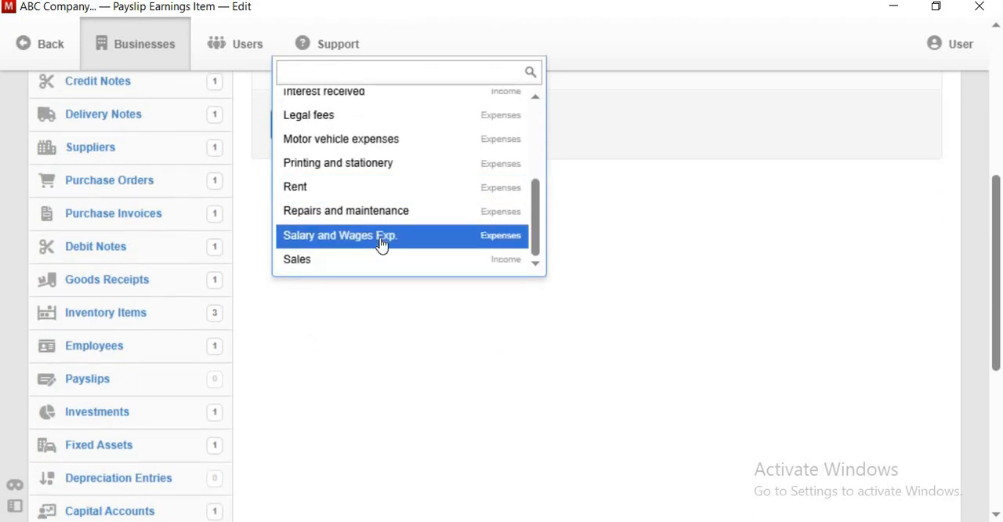
left_click(379, 244)
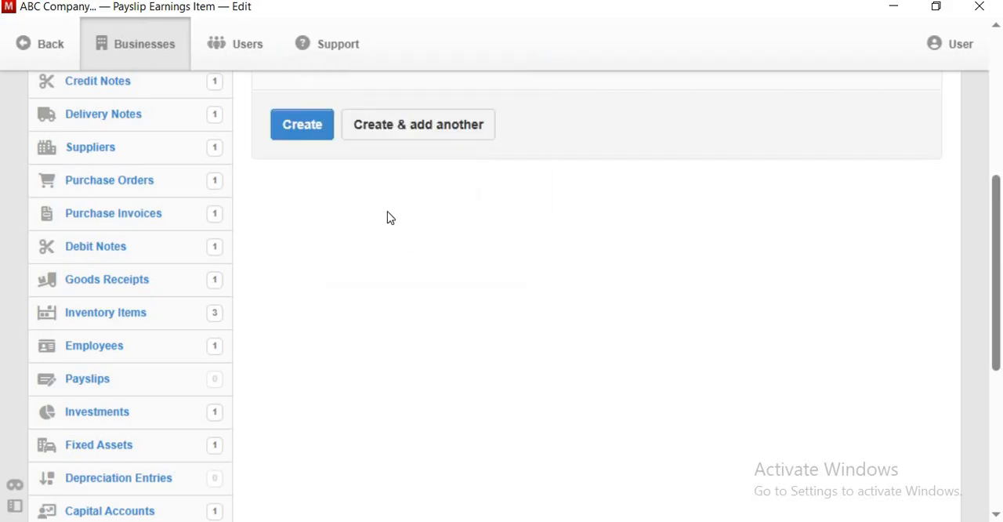
scroll(387, 217, "up", 5)
left_click(408, 402)
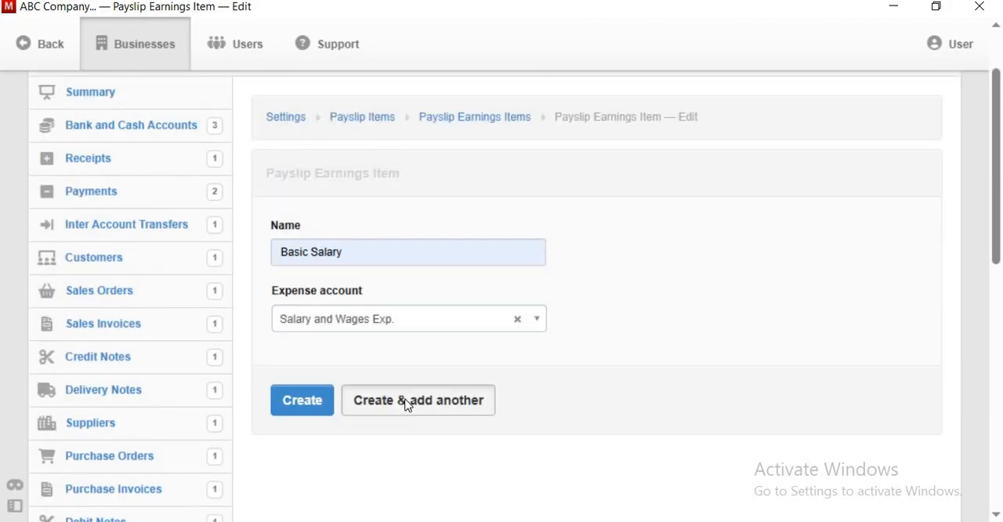
- Create the earnings item Mobile bill with the expense account Salary and Wages Exp. and continue with another item
left_click(388, 257)
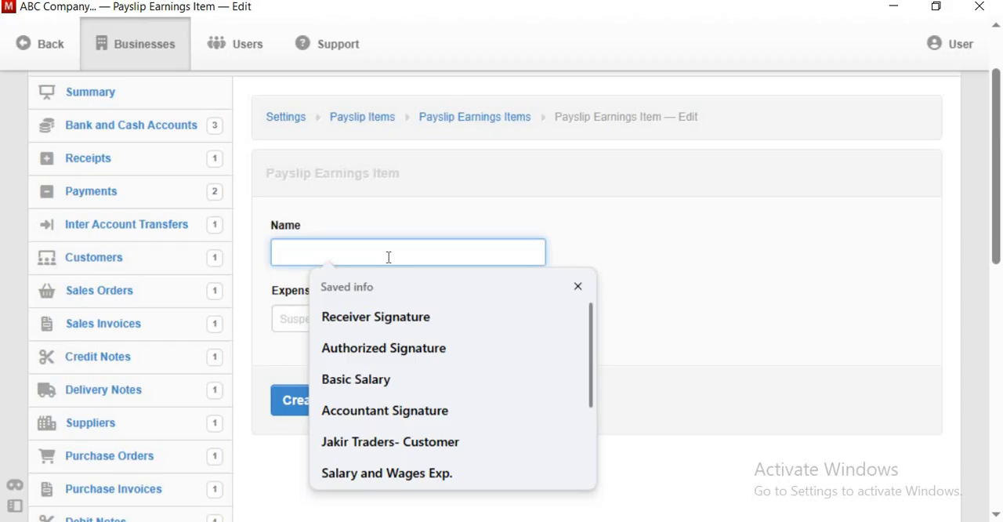
type("mobile bill")
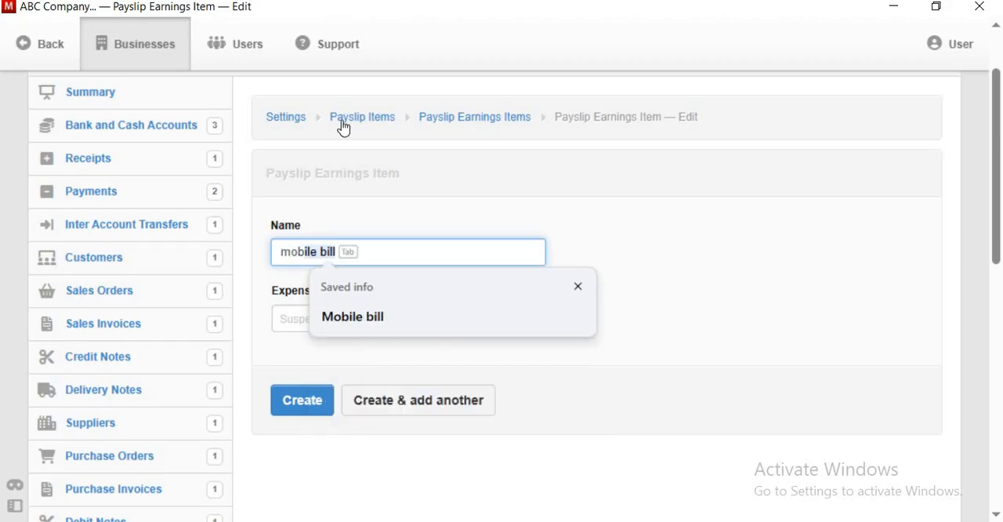
left_click(355, 323)
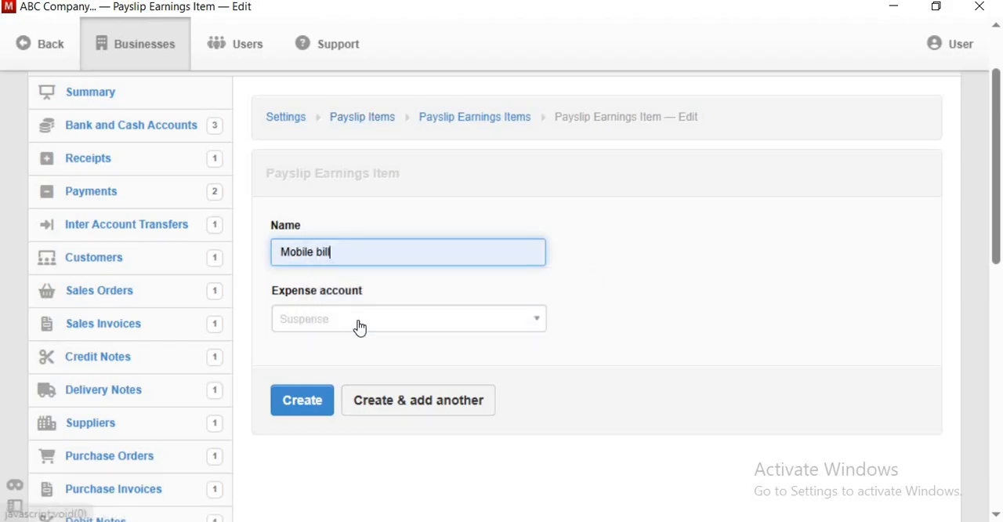
left_click(359, 322)
scroll(359, 321, "down", 2)
scroll(362, 315, "up", 5)
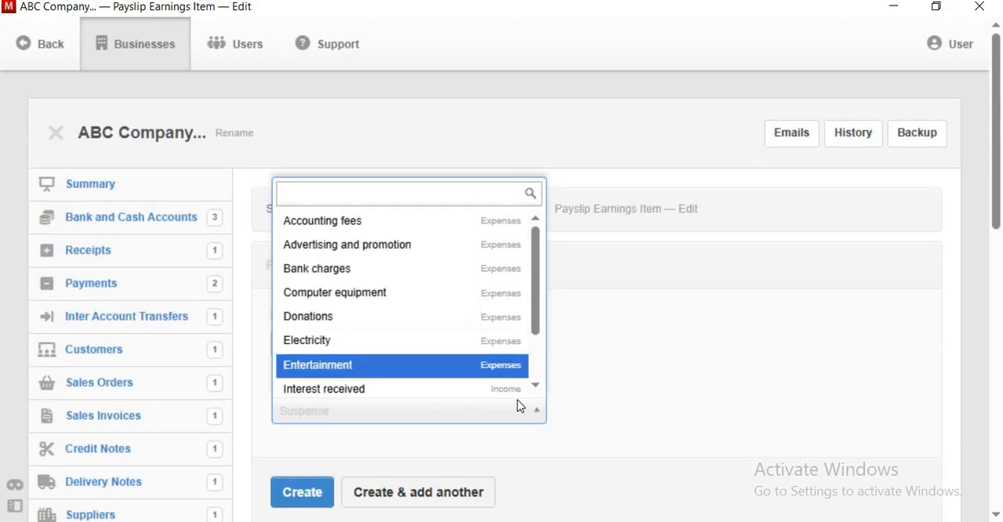
scroll(537, 387, "down", 3)
scroll(537, 387, "down", 4)
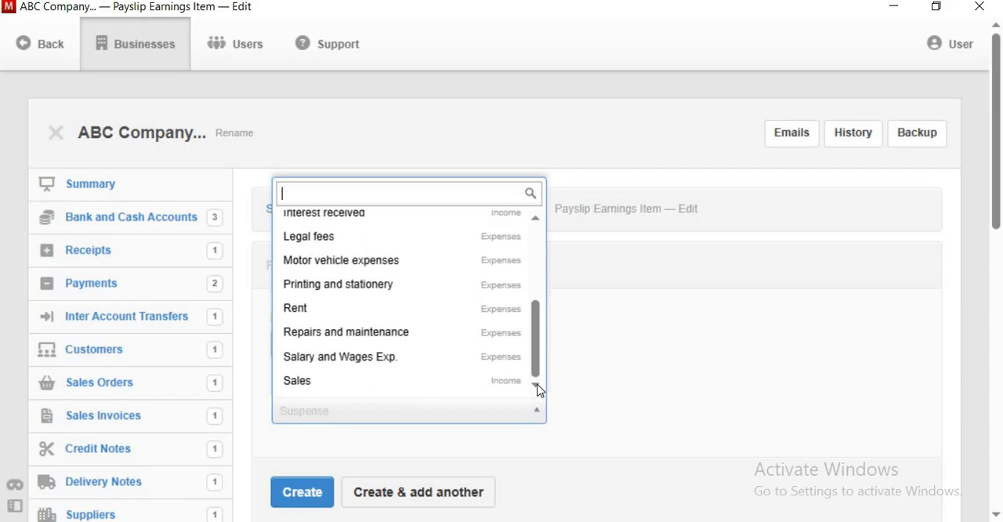
left_click(337, 359)
left_click(380, 497)
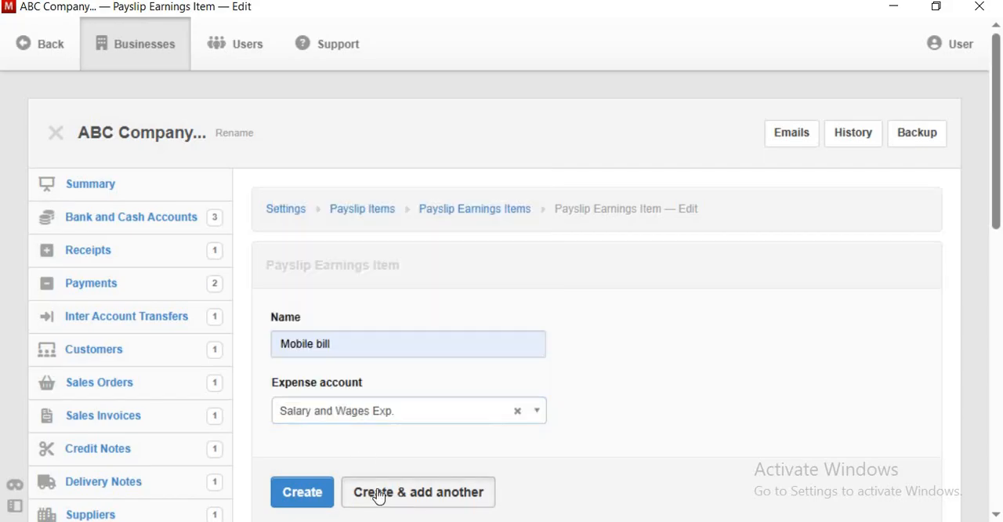
- Create the earnings item Overtime with the expense account Salary and Wages Exp. and continue with another blank item
left_click(368, 342)
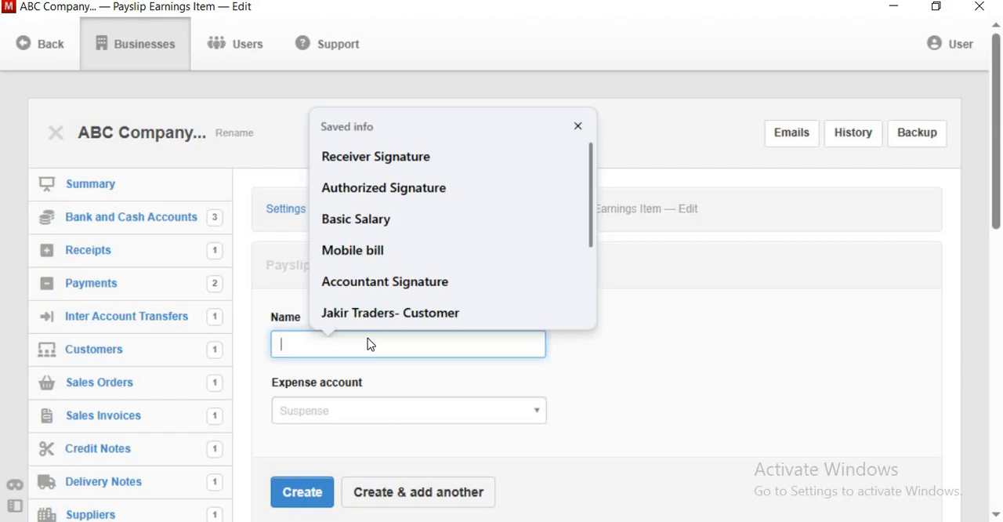
type("Vo")
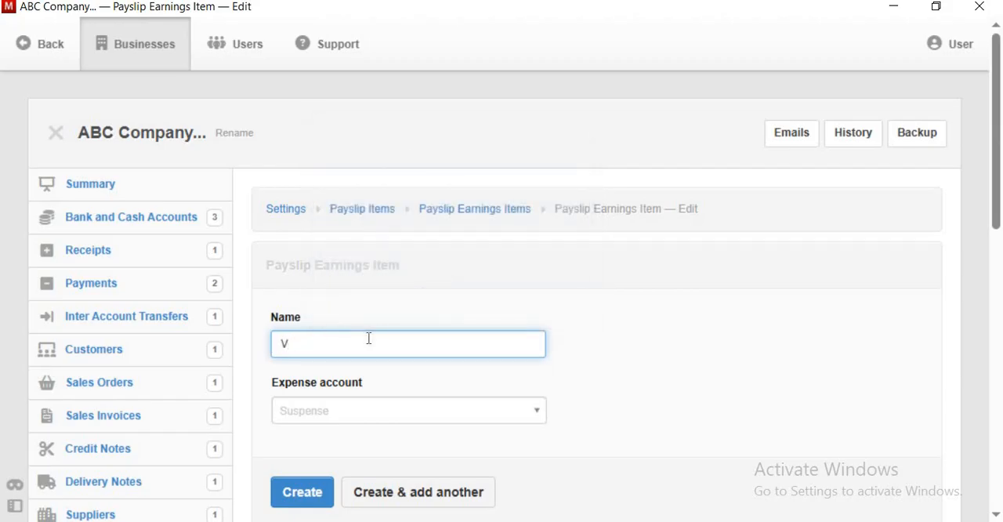
key("BackSpace")
type("Overtime")
left_click(521, 416)
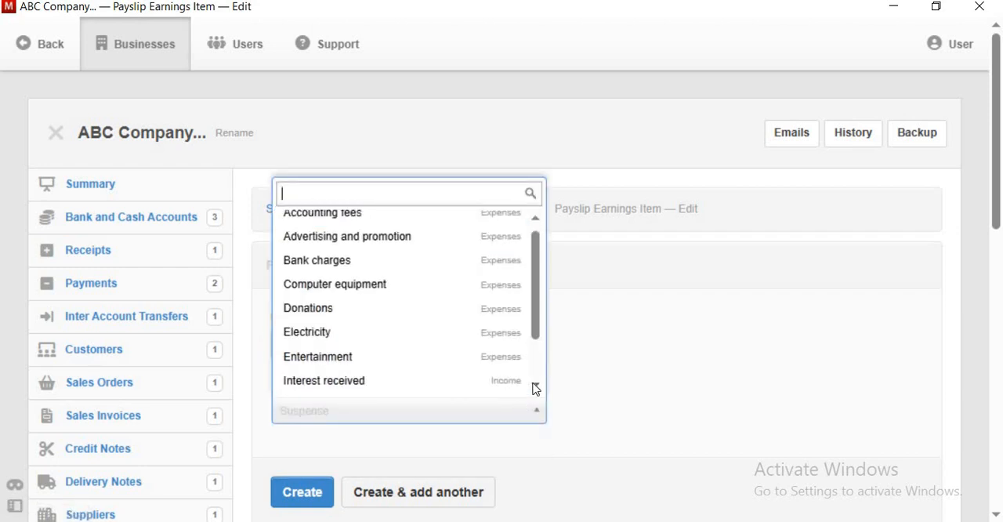
left_click(535, 386)
left_click(535, 387)
left_click(535, 389)
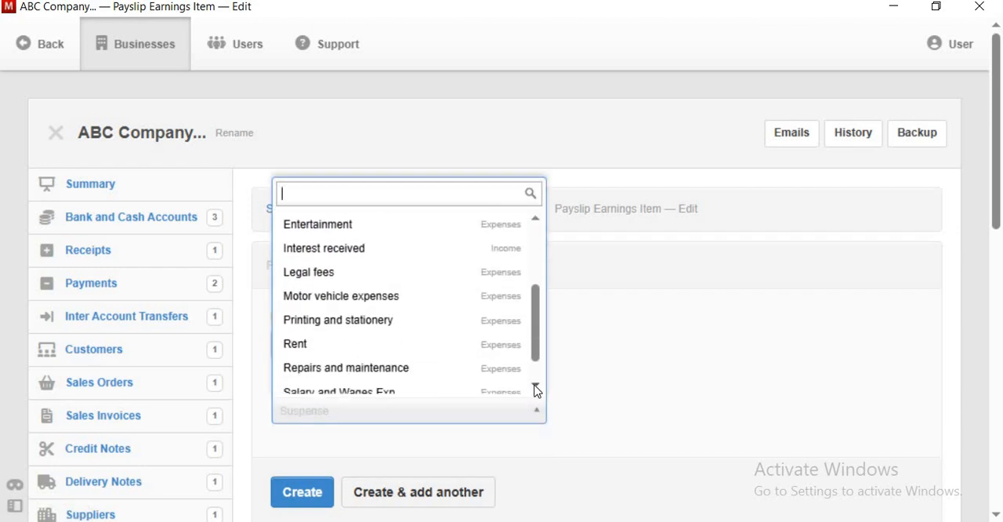
left_click(417, 357)
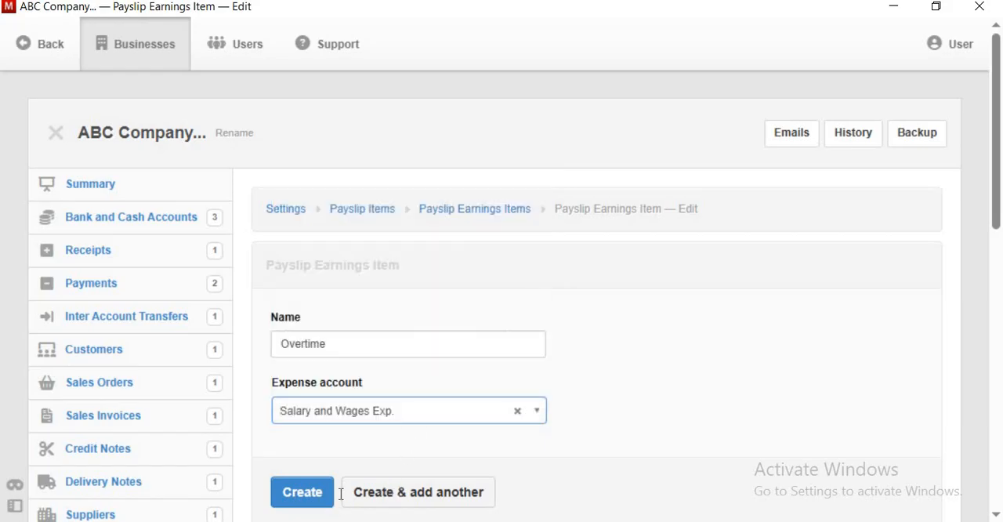
left_click(387, 492)
- Leave the blank item and check the list of payslip earnings items in the settings
scroll(302, 262, "down", 4)
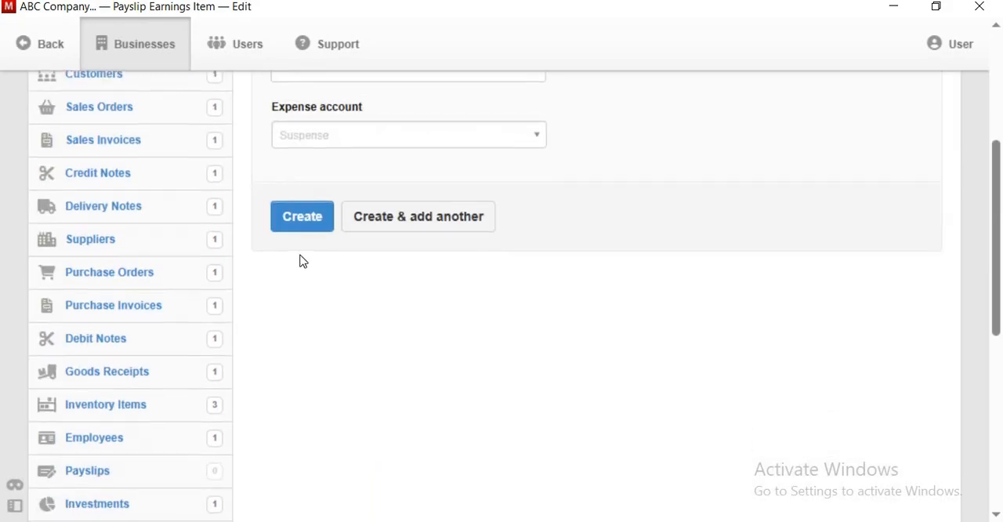
scroll(399, 316, "up", 4)
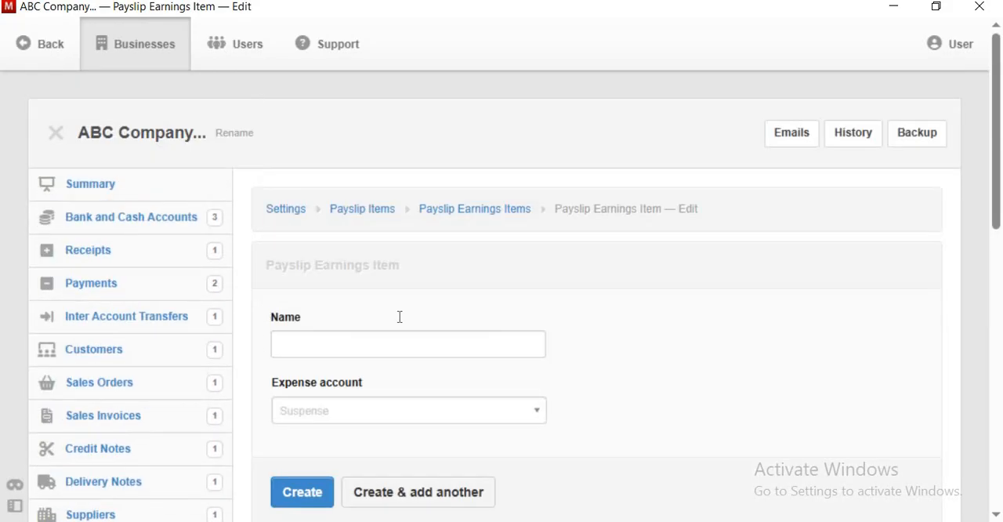
left_click(375, 214)
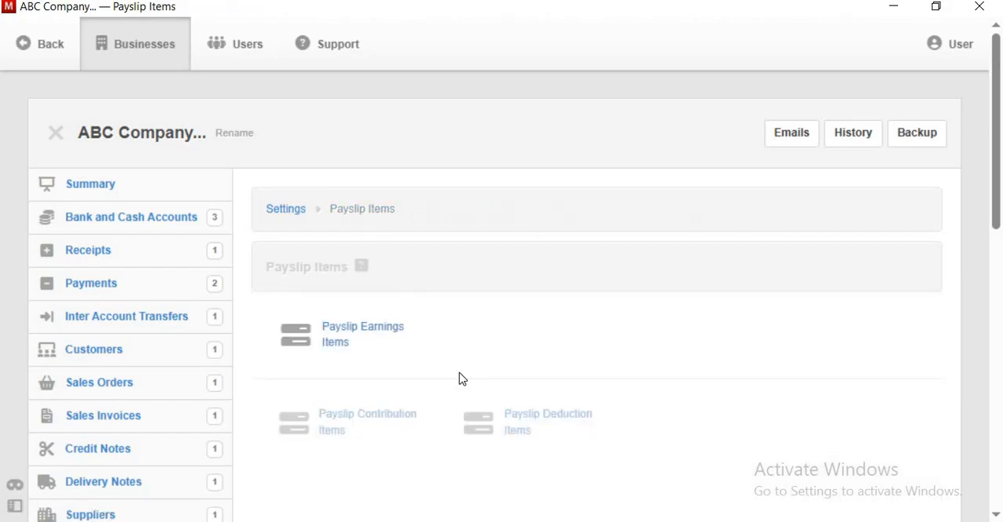
left_click(368, 336)
scroll(421, 334, "down", 1)
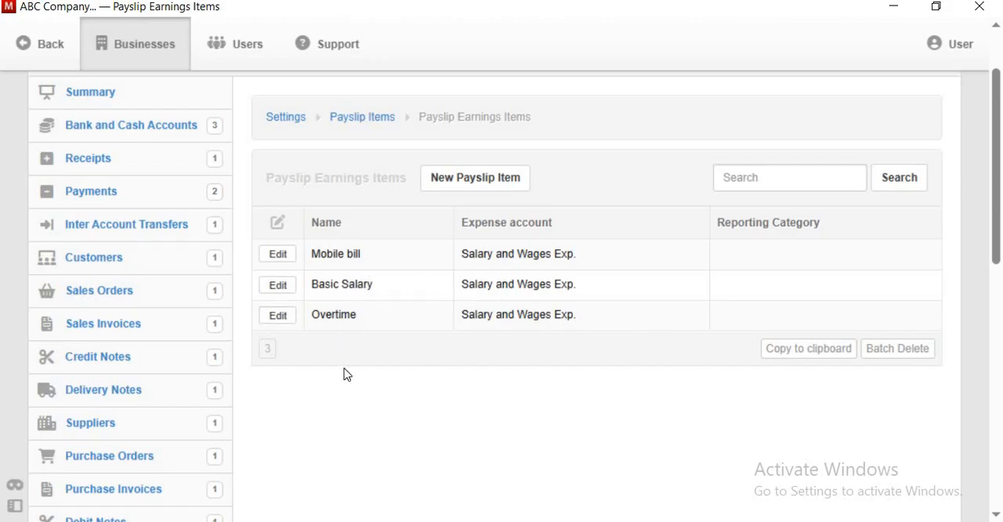
- Start a new payslip and set its date to 5/1/2025
scroll(347, 374, "down", 3)
scroll(260, 333, "down", 2)
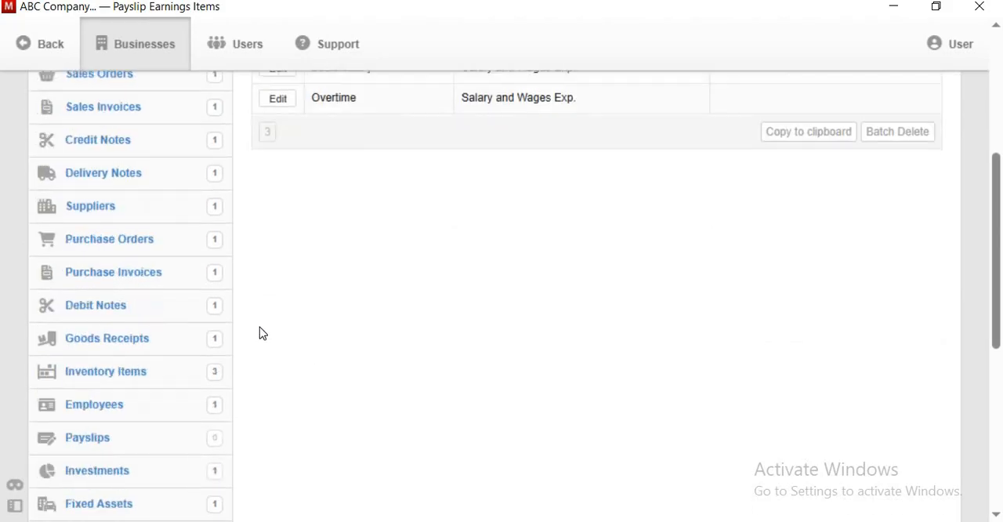
left_click(99, 385)
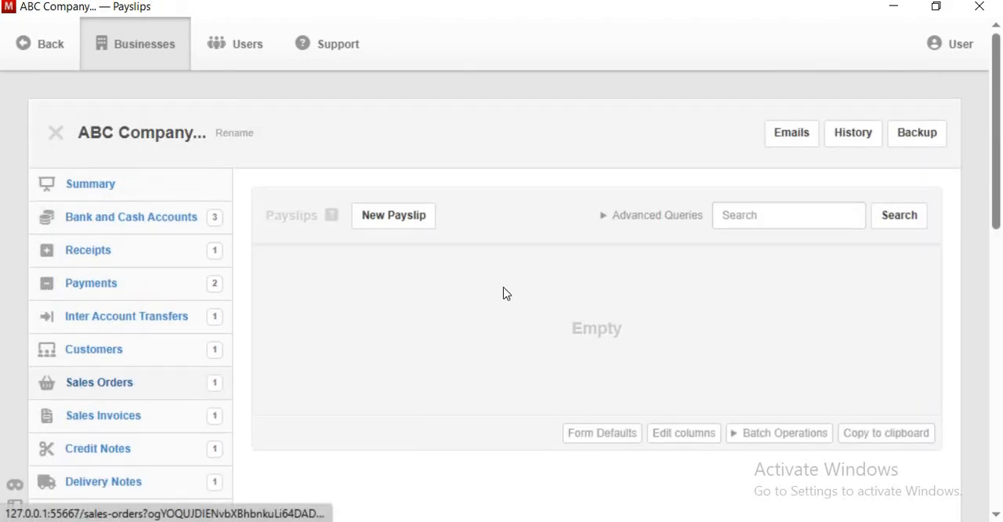
left_click(396, 219)
scroll(377, 260, "down", 2)
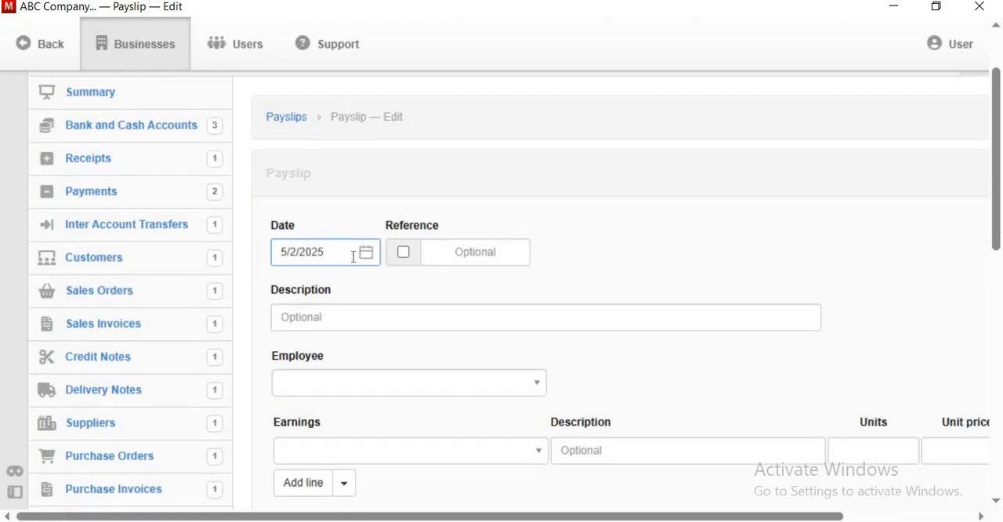
left_click(368, 255)
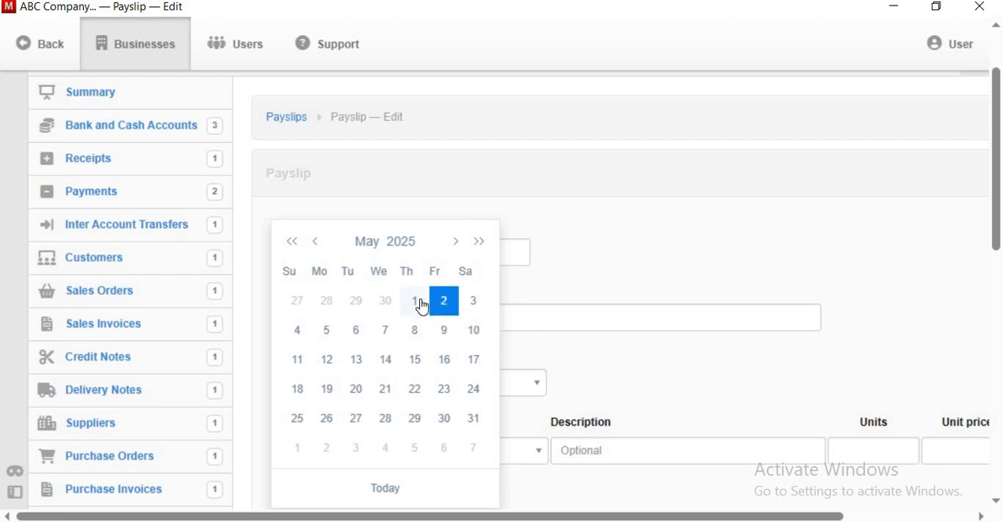
left_click(416, 301)
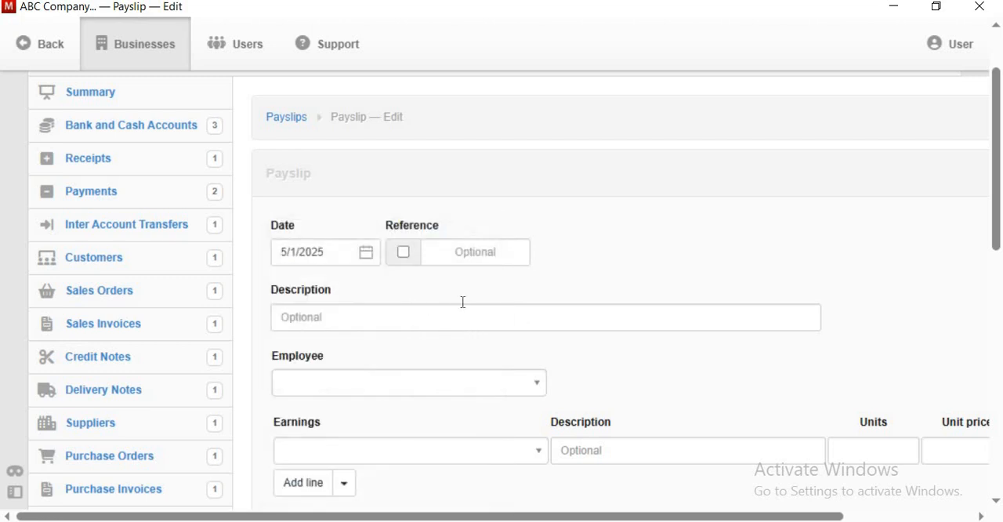
- Set the payslip's reference to PaySlips-01, leaving automatic numbering off
left_click(404, 252)
left_click(404, 253)
left_click(467, 251)
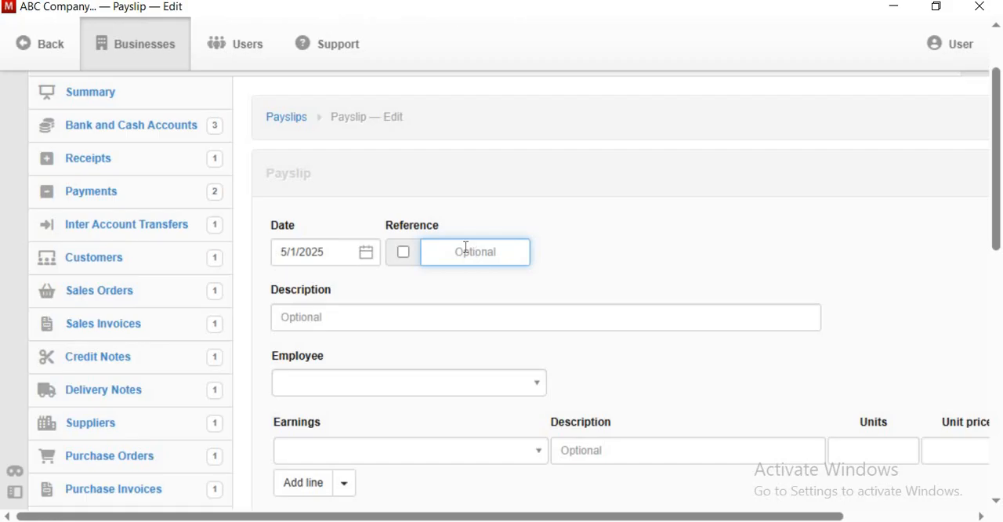
type("P")
type("V")
key("BackSpace")
key("BackSpace")
type("PaySlips-01")
- Describe the payslip as Salary January-25 and select the employee it is for
left_click(402, 318)
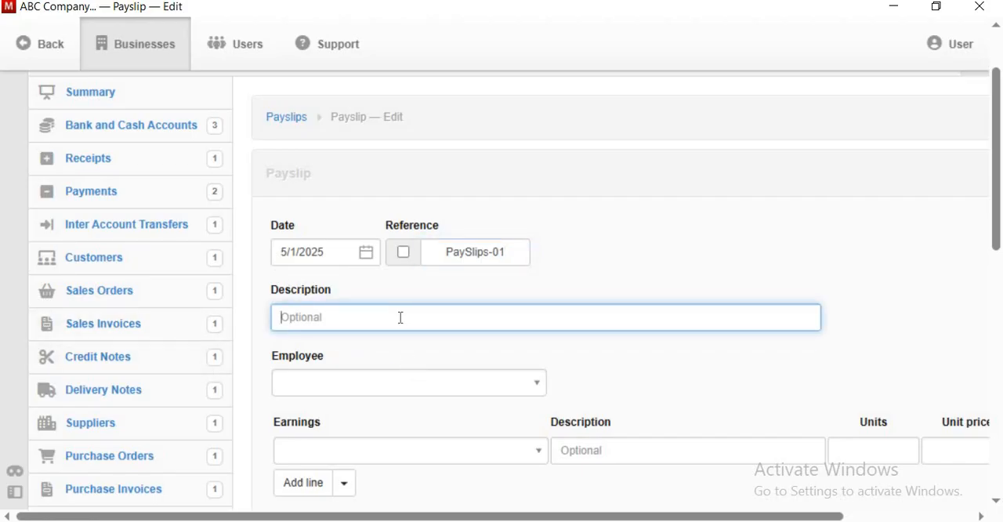
type("Salary January")
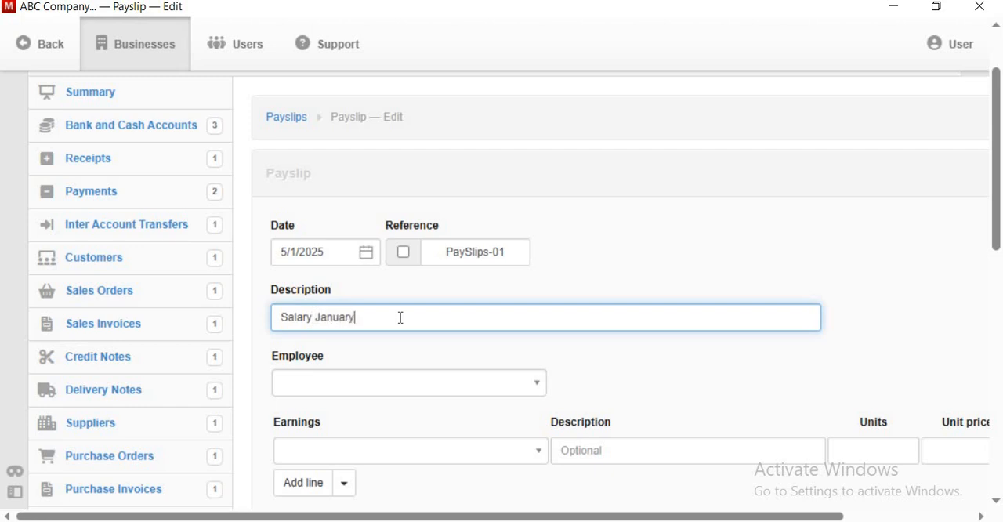
type("-25")
left_click(400, 391)
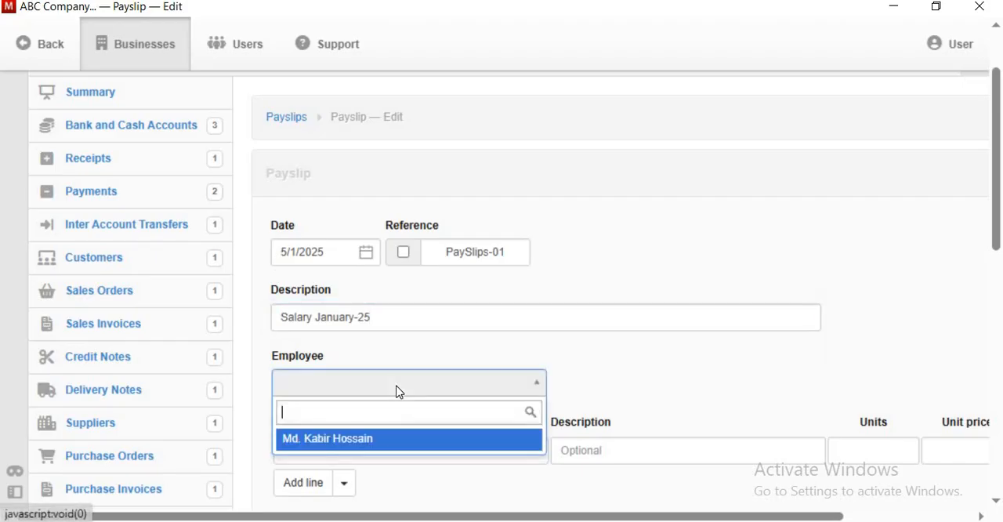
left_click(382, 440)
- Fill three earnings lines on the payslip with the items Basic Salary, Mobile bill and Overtime
scroll(486, 330, "down", 3)
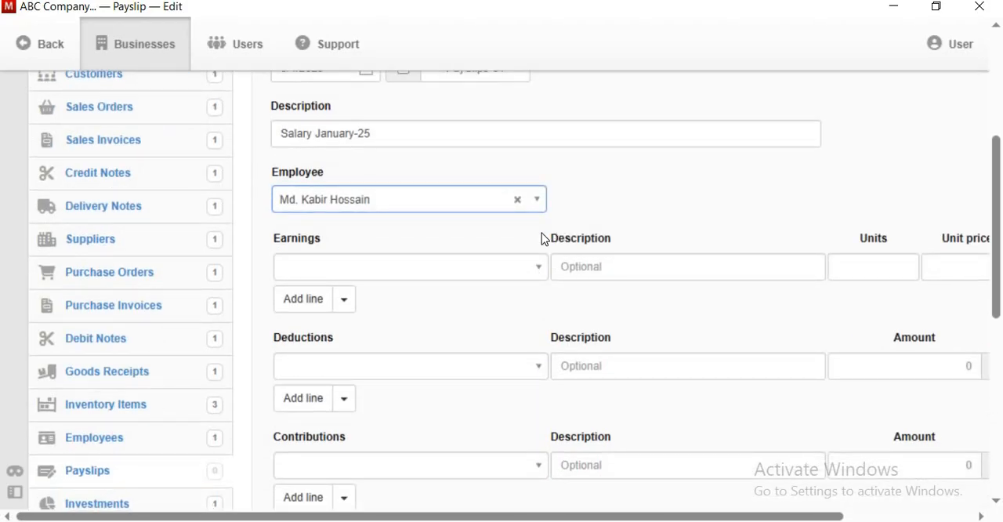
left_click(524, 270)
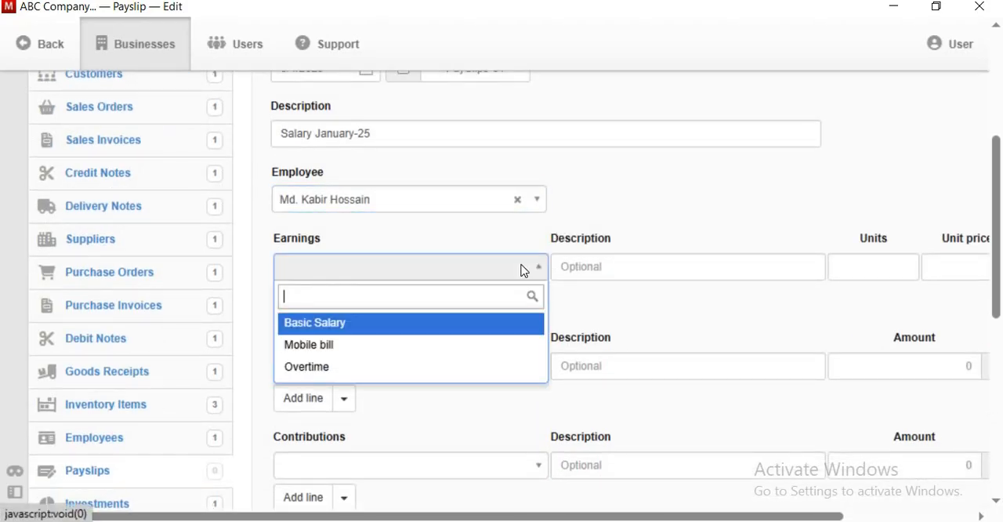
left_click(480, 327)
left_click(282, 299)
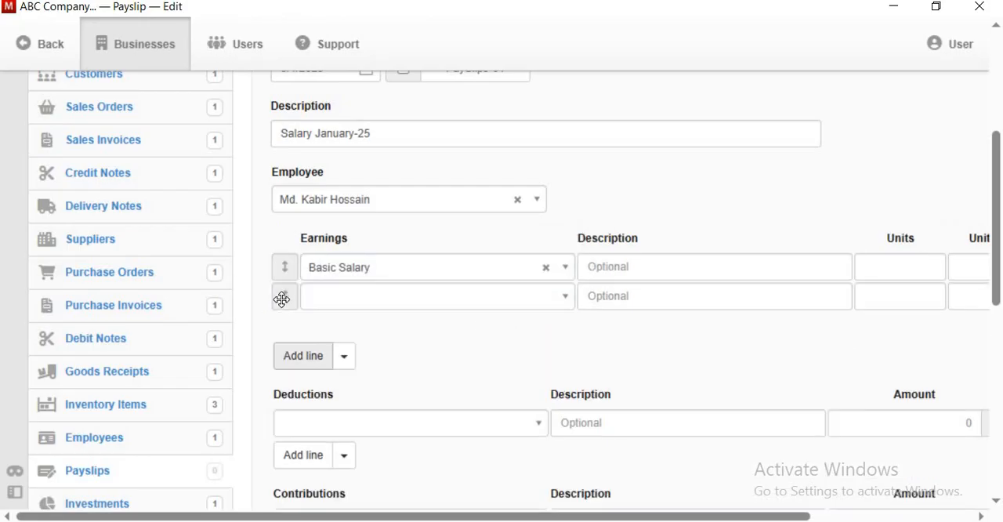
left_click(292, 358)
left_click(548, 302)
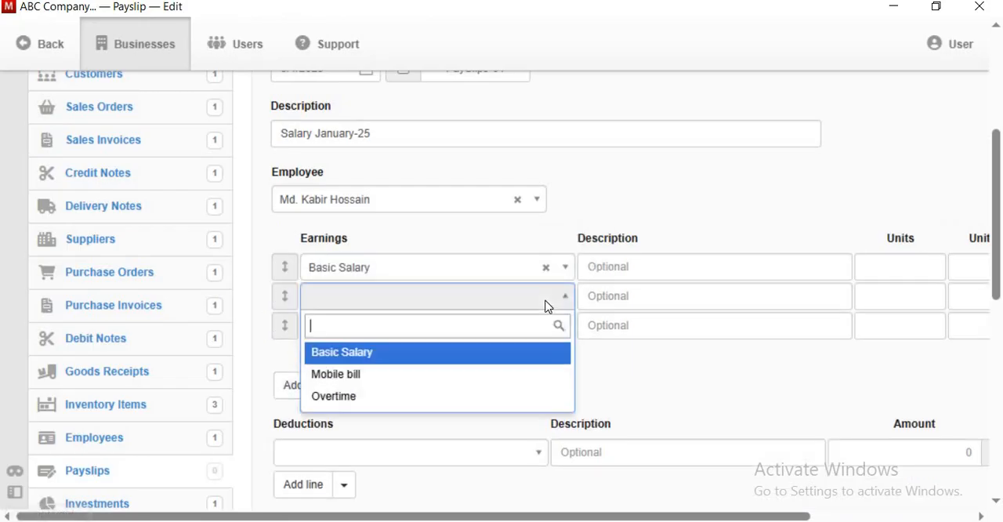
left_click(366, 375)
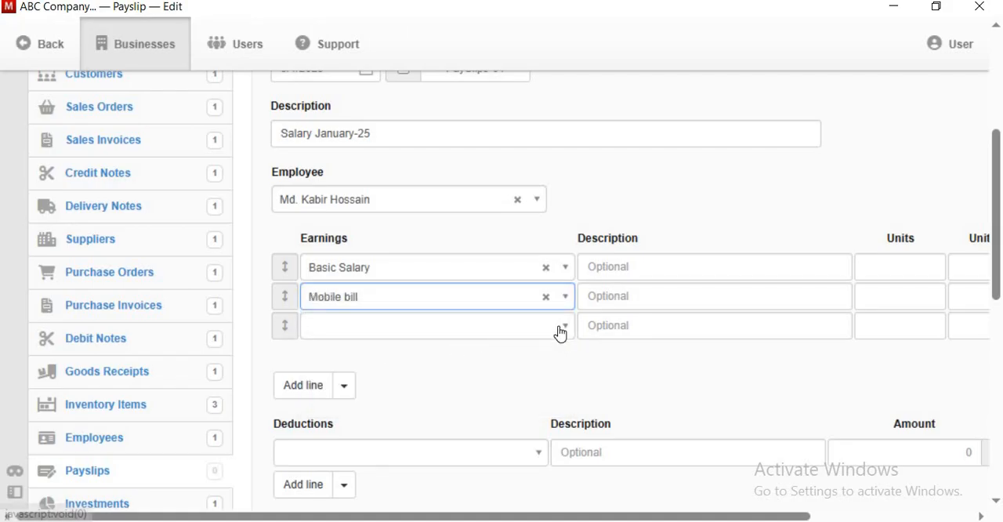
left_click(560, 329)
left_click(376, 425)
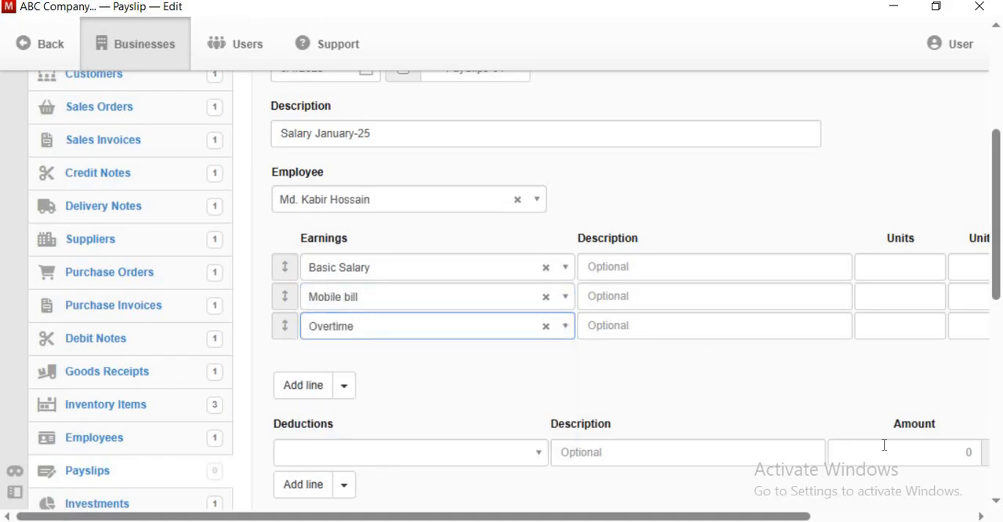
- Complete the Basic Salary line with the description Present Days, 26 units and a unit price of 500
left_click(847, 516)
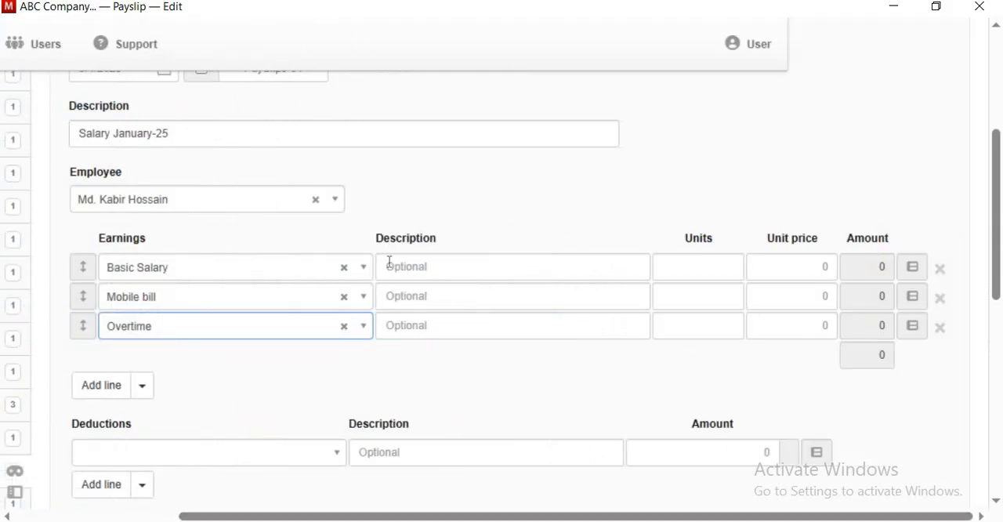
left_click(461, 267)
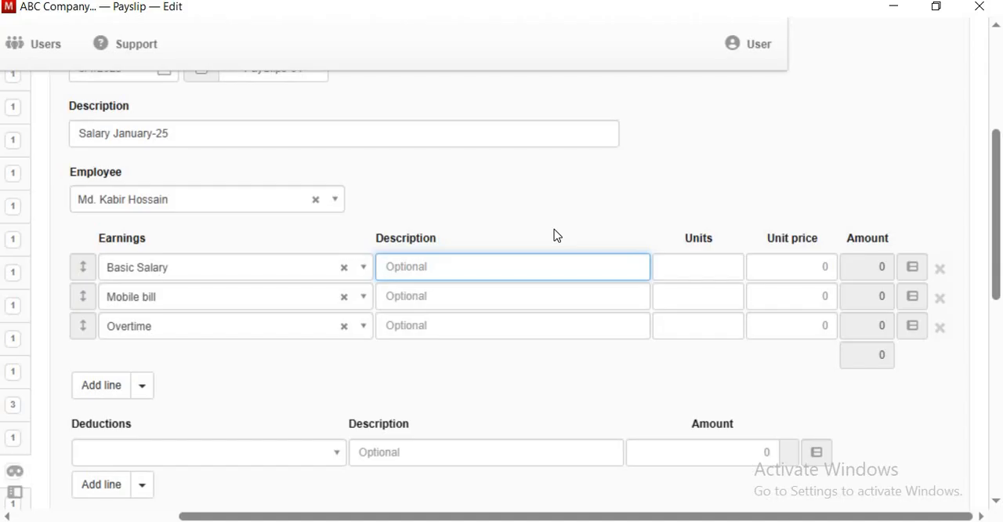
type("Present Days")
left_click(738, 264)
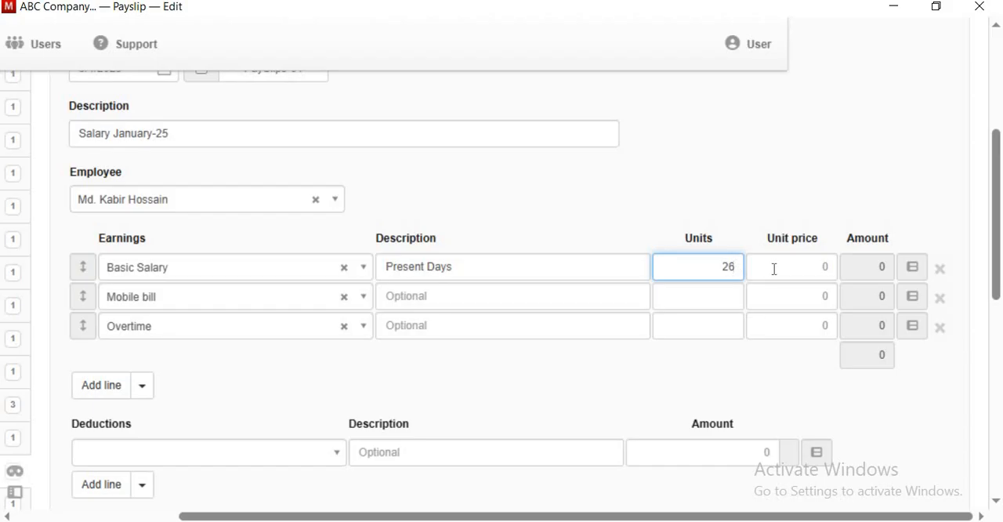
left_click(774, 268)
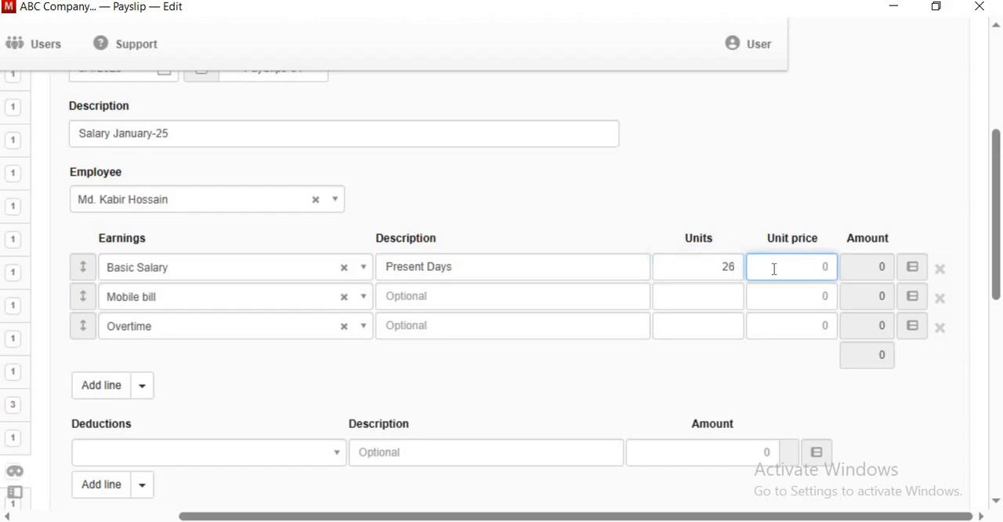
type("500")
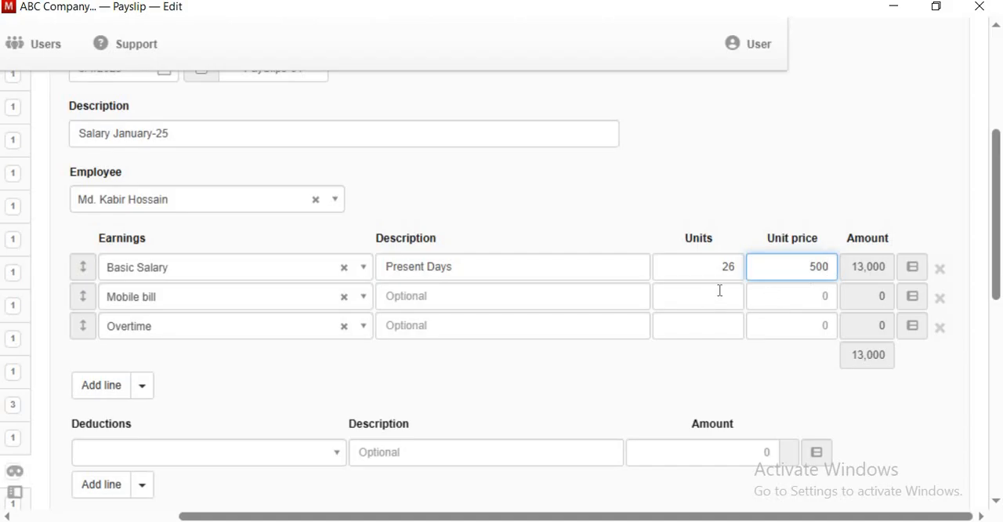
- Set the Mobile bill line's unit price to 500 and the Overtime line to 20 units at a unit price of 70
left_click(820, 295)
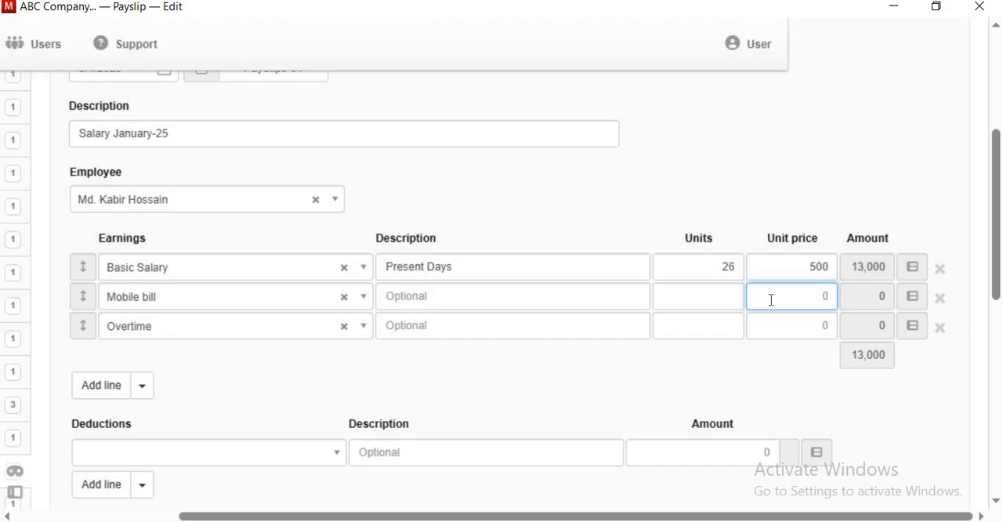
type("500")
left_click(719, 323)
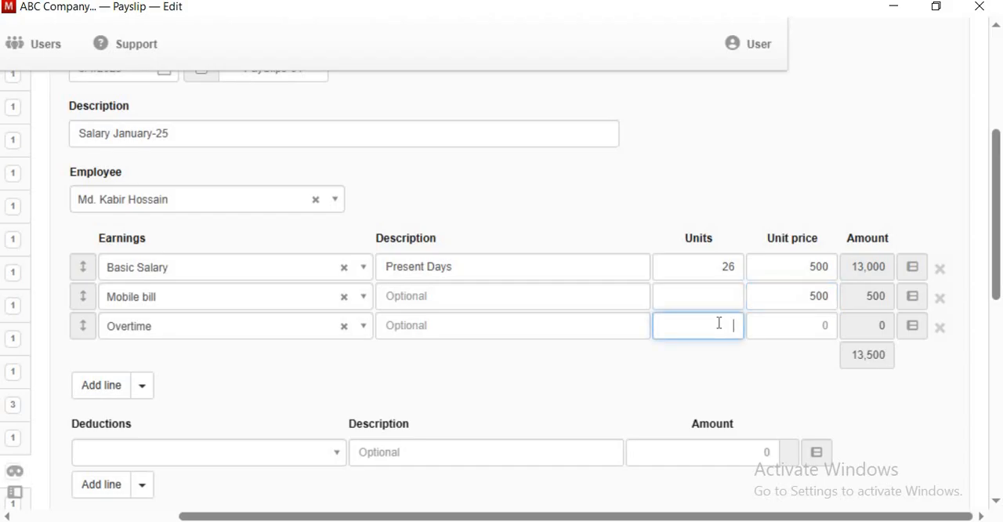
type("20")
left_click(822, 327)
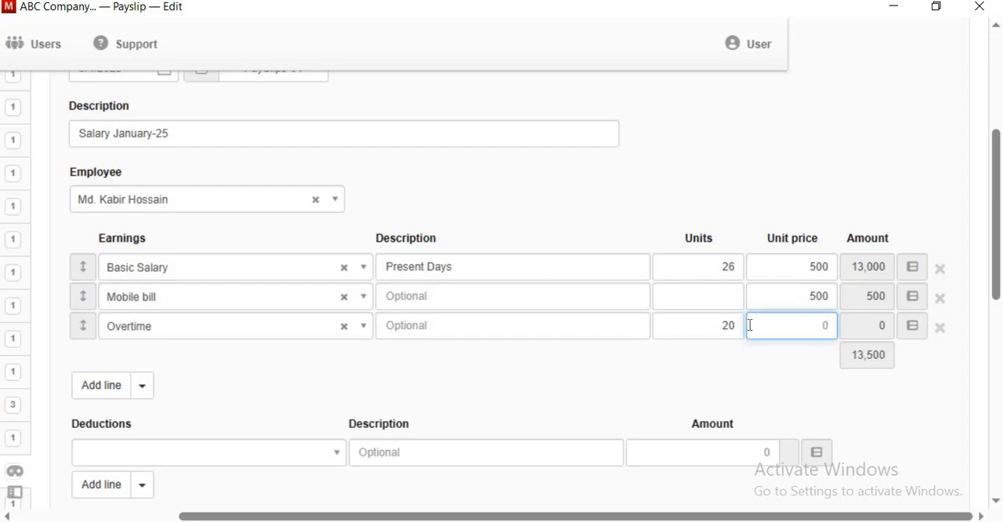
type("70")
left_click(817, 365)
- Review the completed payslip form, leaving deductions and contributions empty, and create the payslip
scroll(822, 350, "down", 2)
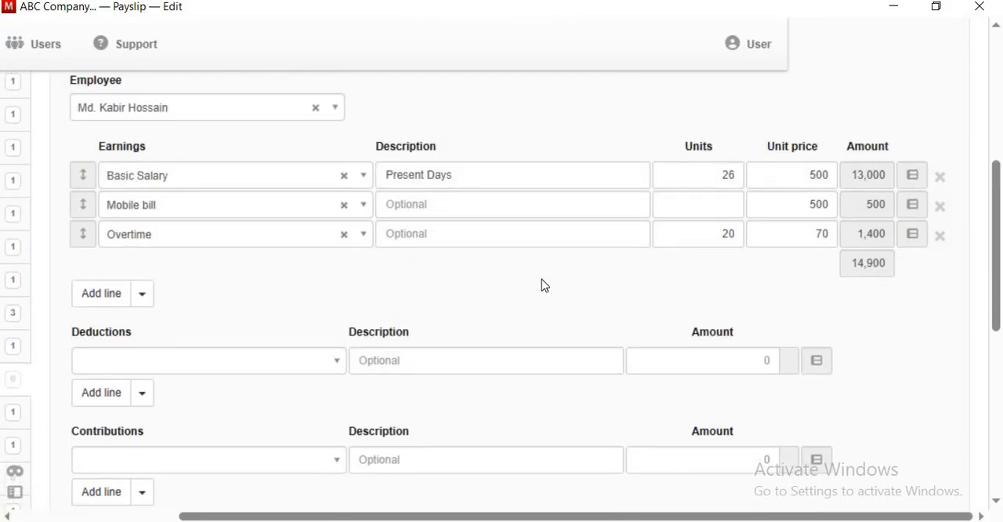
scroll(506, 267, "down", 2)
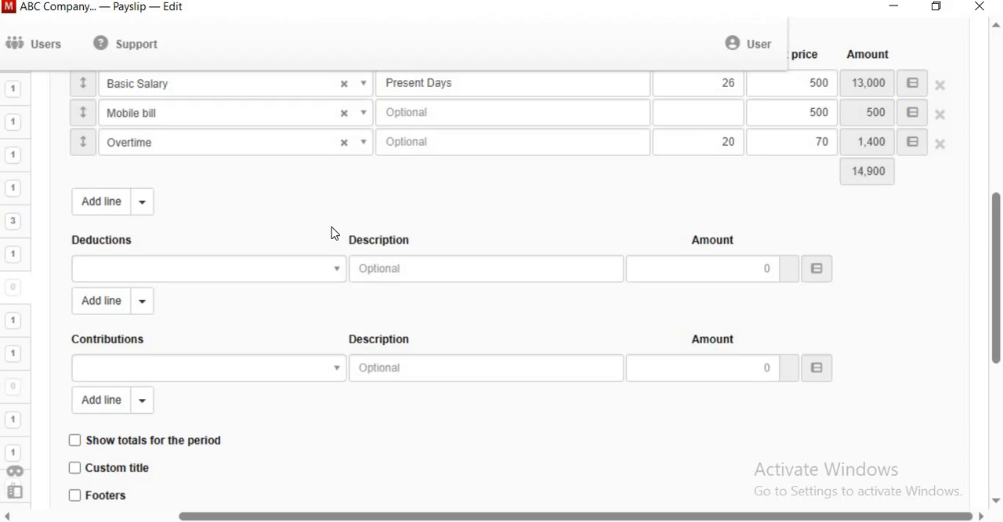
scroll(334, 234, "down", 1)
scroll(285, 325, "up", 3)
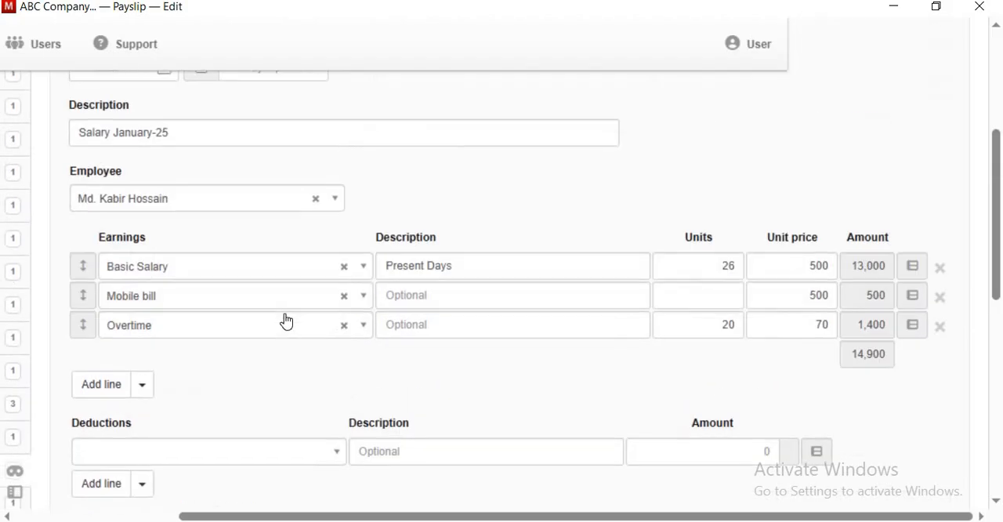
scroll(286, 318, "up", 3)
scroll(227, 275, "down", 3)
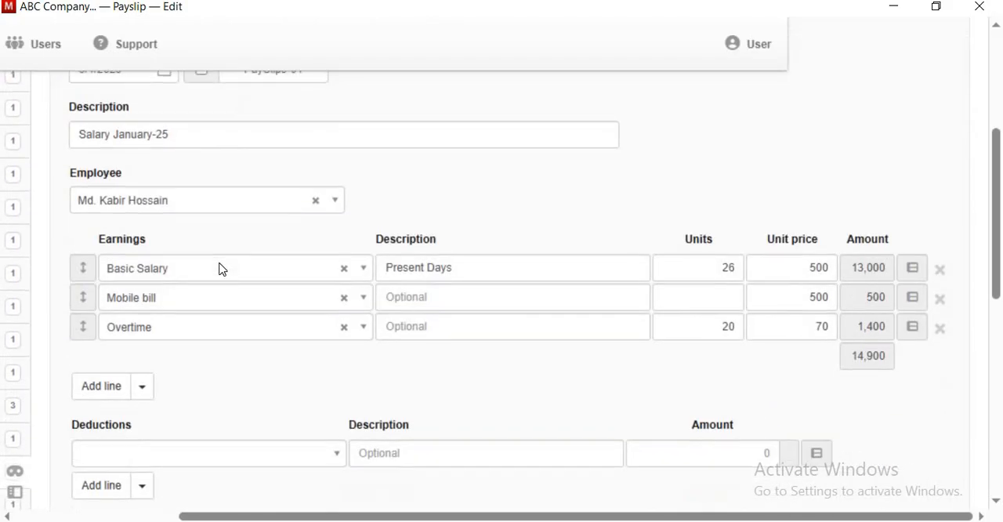
scroll(222, 268, "down", 4)
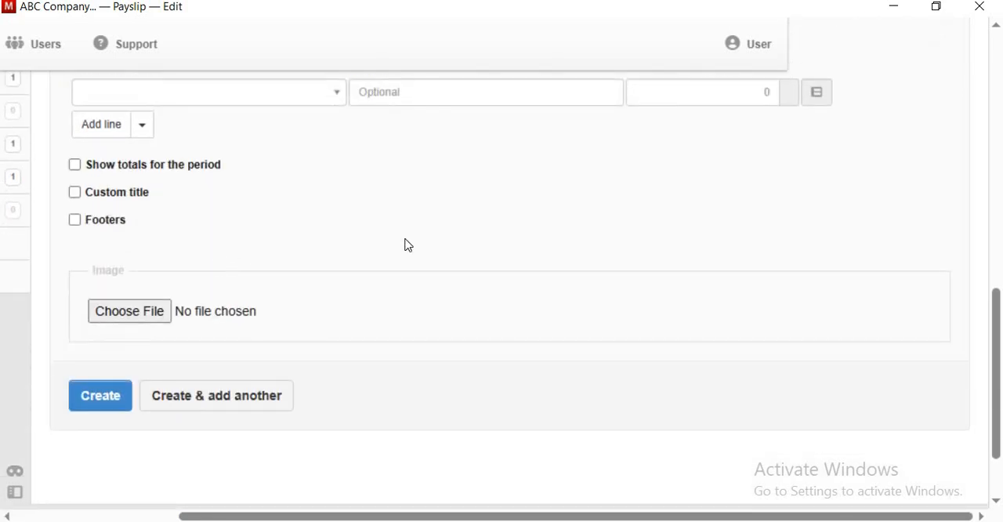
scroll(409, 245, "up", 3)
scroll(408, 244, "down", 4)
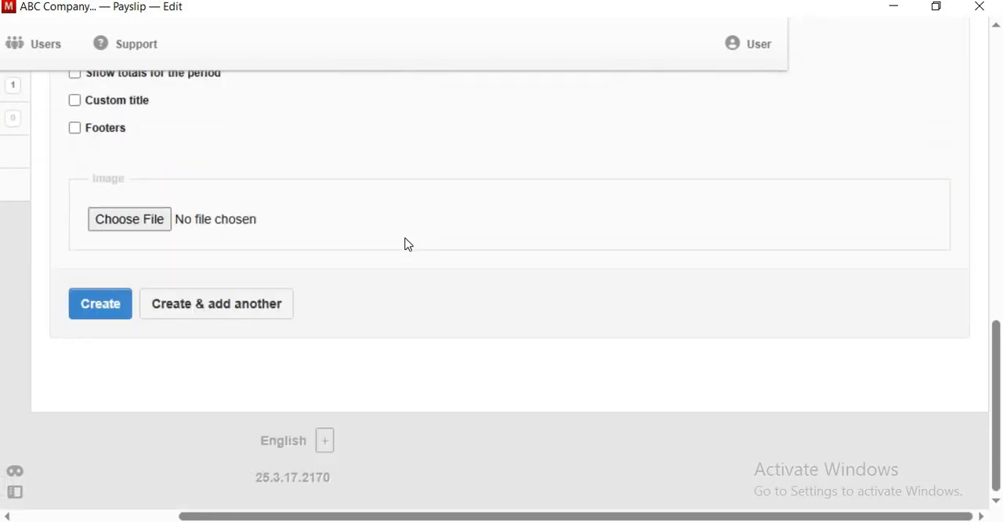
left_click(95, 305)
- Examine the created payslip's header details, earnings lines, gross pay and net pay
scroll(369, 257, "down", 2)
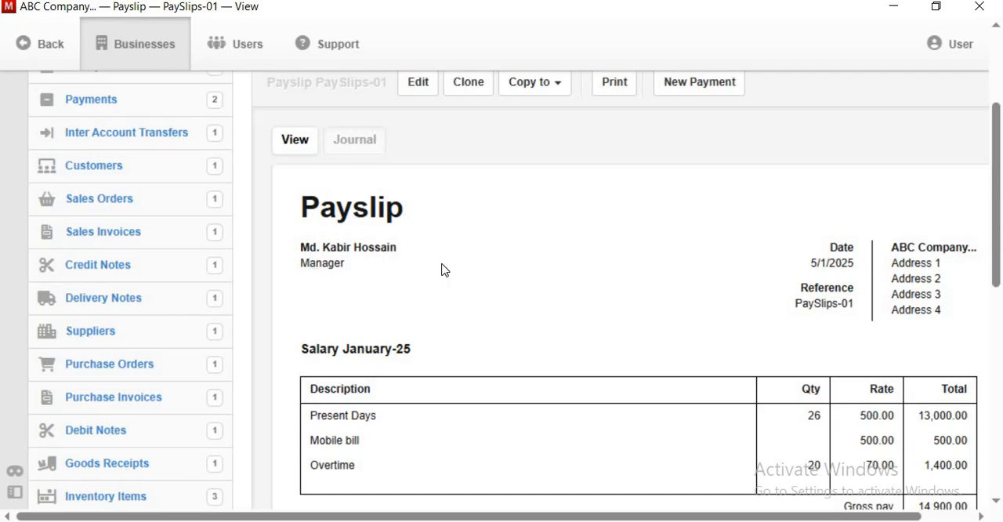
scroll(835, 313, "down", 1)
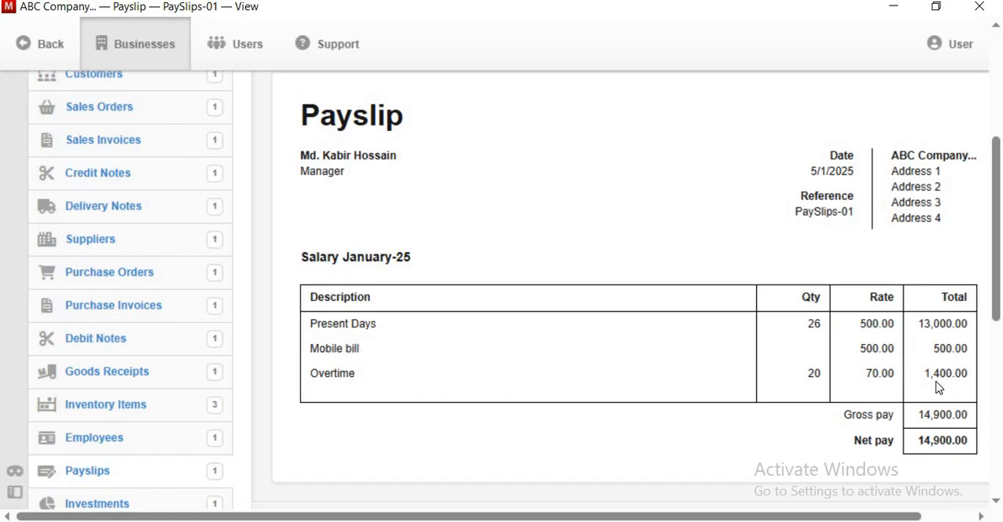
scroll(806, 407, "down", 1)
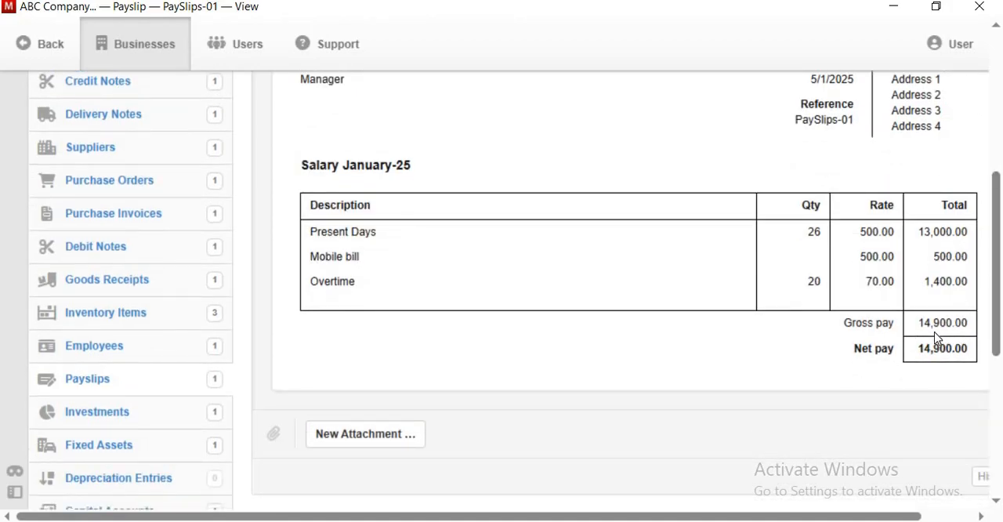
scroll(935, 337, "up", 6)
scroll(935, 337, "down", 8)
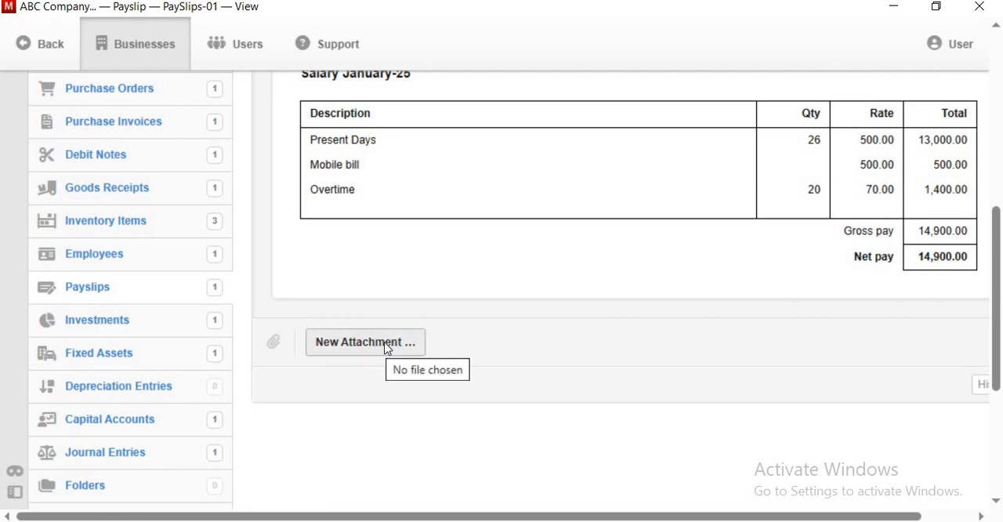
scroll(386, 351, "up", 4)
scroll(386, 341, "up", 4)
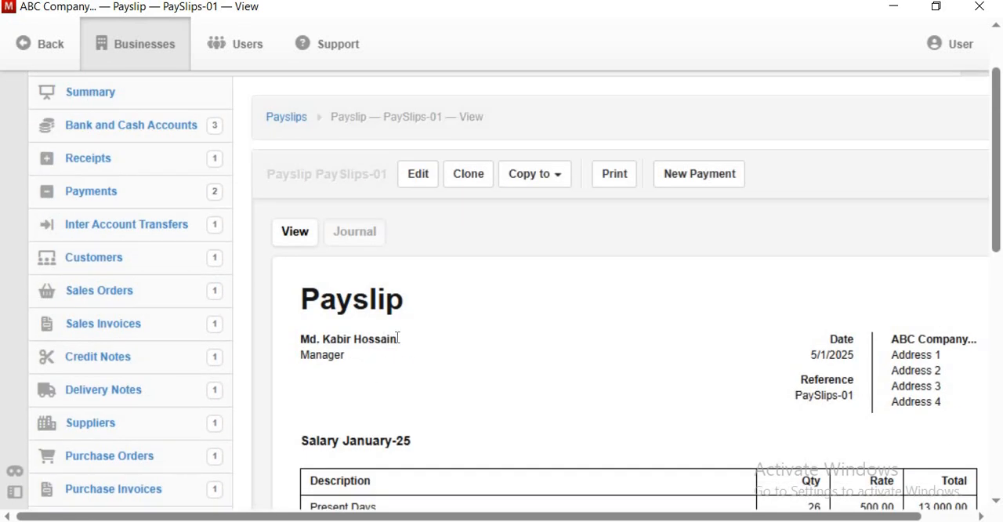
- Open the business summary and check the Salary and Wages Exp. and Employee clearing account balances
scroll(399, 341, "down", 4)
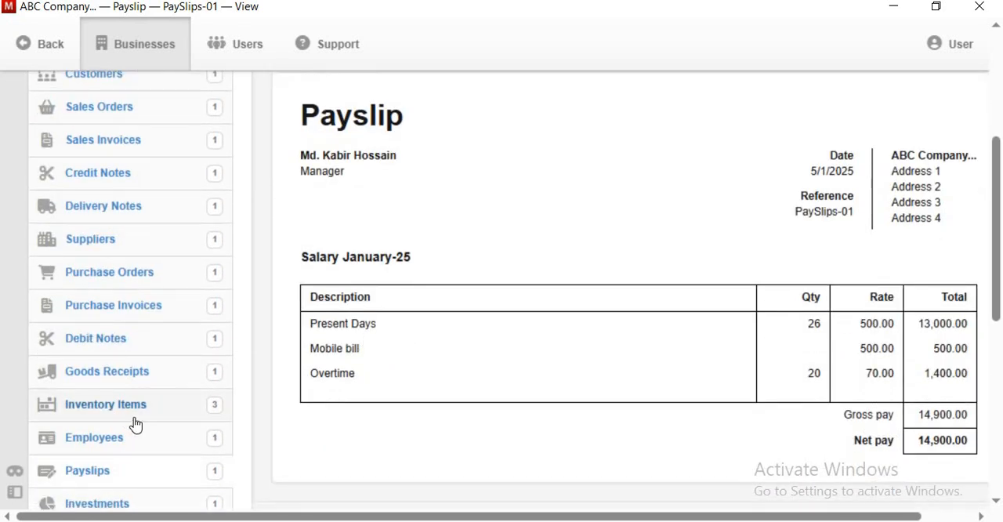
scroll(134, 419, "down", 4)
scroll(134, 420, "up", 6)
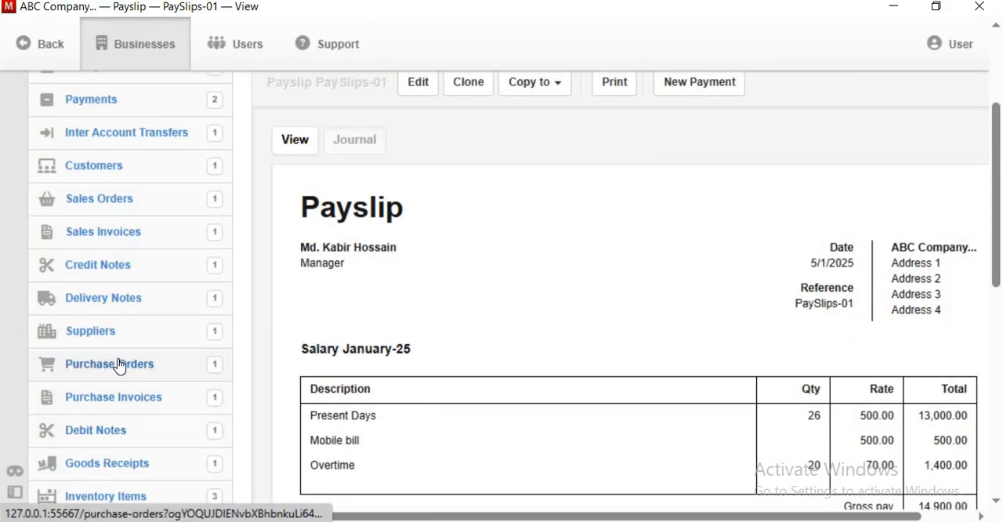
scroll(122, 352, "up", 4)
scroll(162, 337, "down", 2)
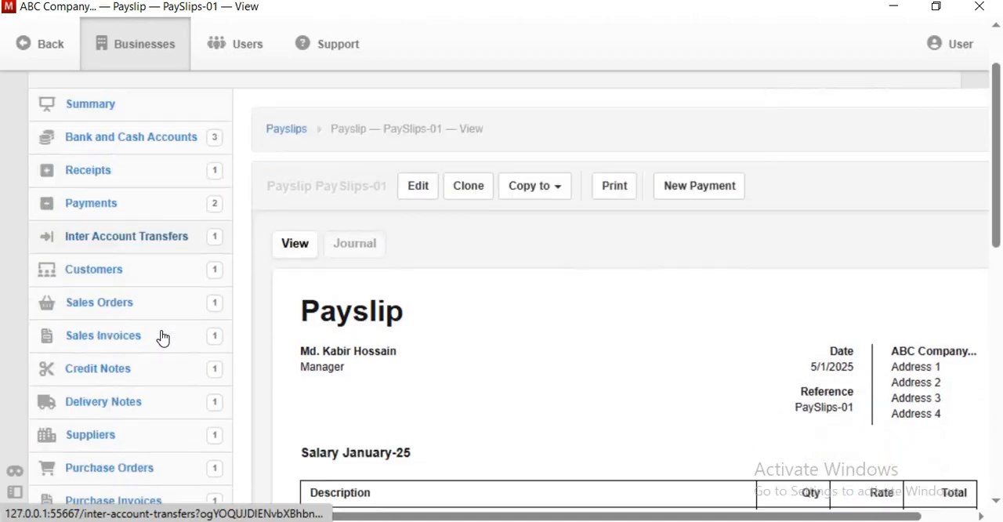
scroll(163, 281, "up", 2)
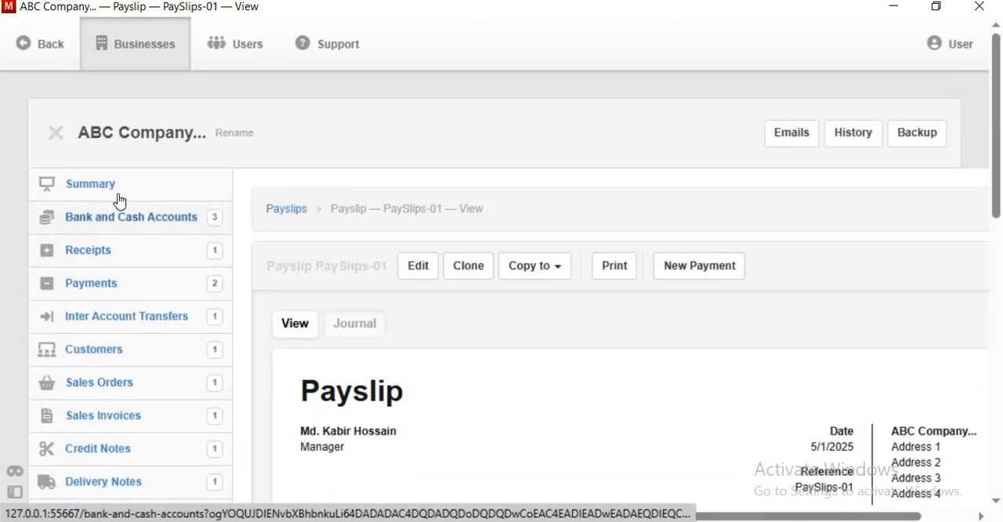
left_click(118, 192)
scroll(857, 401, "down", 5)
scroll(857, 402, "down", 7)
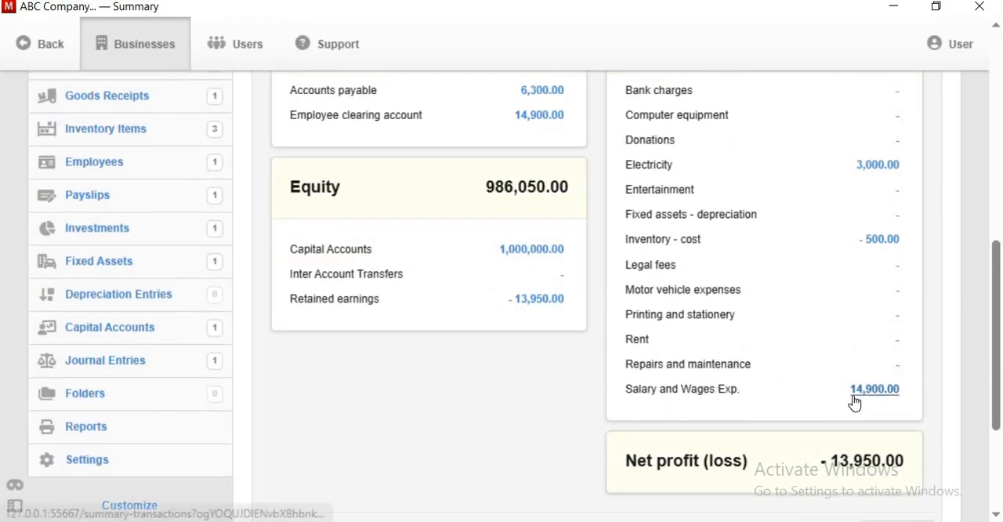
scroll(802, 410, "up", 2)
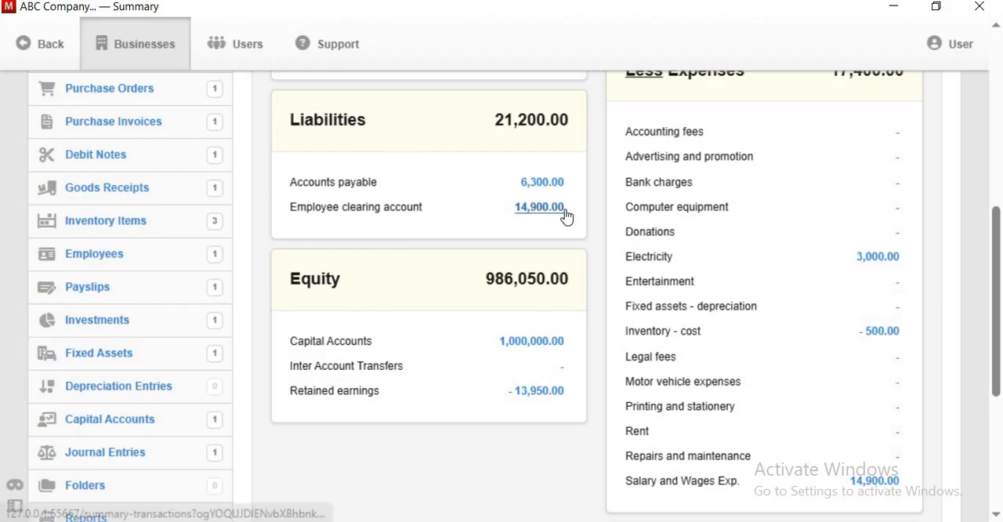
scroll(583, 233, "up", 2)
scroll(584, 233, "up", 2)
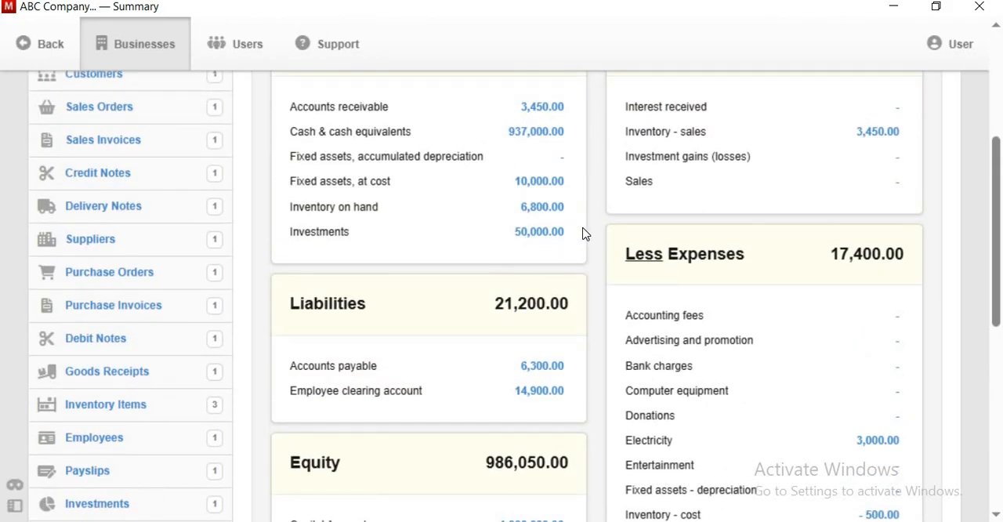
scroll(584, 234, "up", 6)
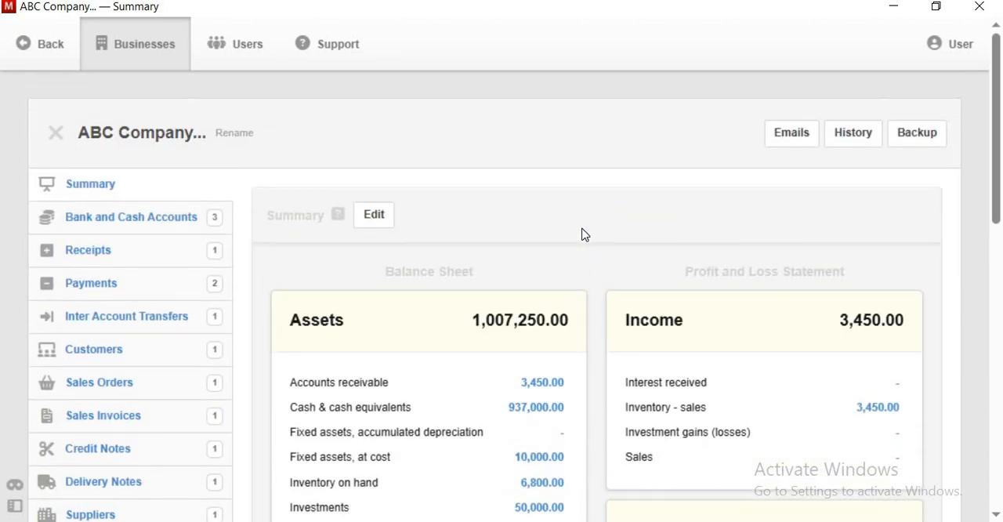
- Check the employee's balance and payment status in the employees list and view the employee's record
scroll(584, 234, "down", 6)
scroll(215, 313, "down", 4)
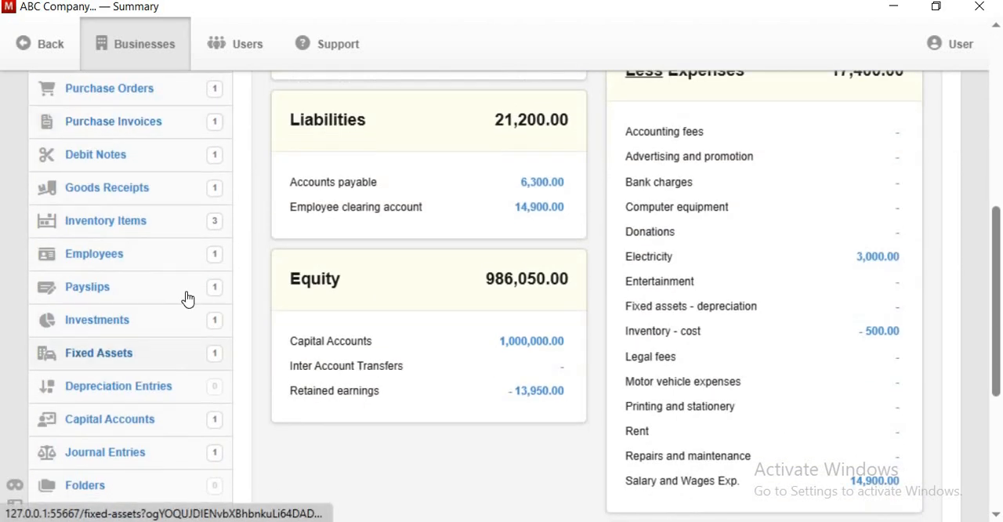
left_click(217, 258)
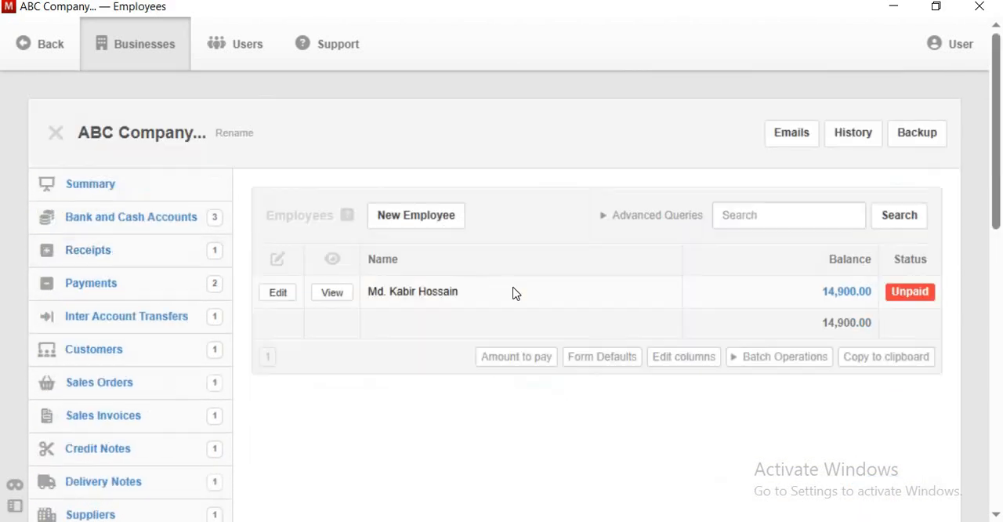
left_click(325, 296)
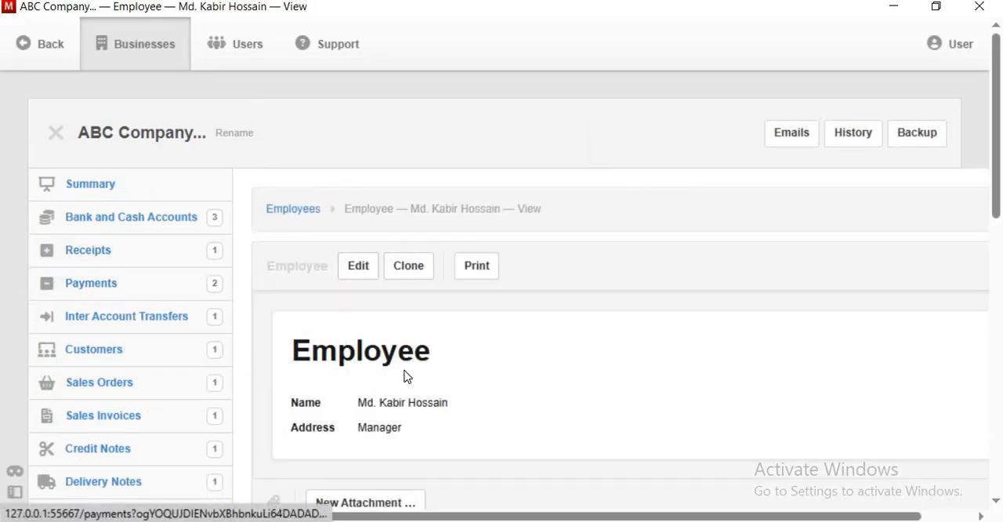
left_click(47, 54)
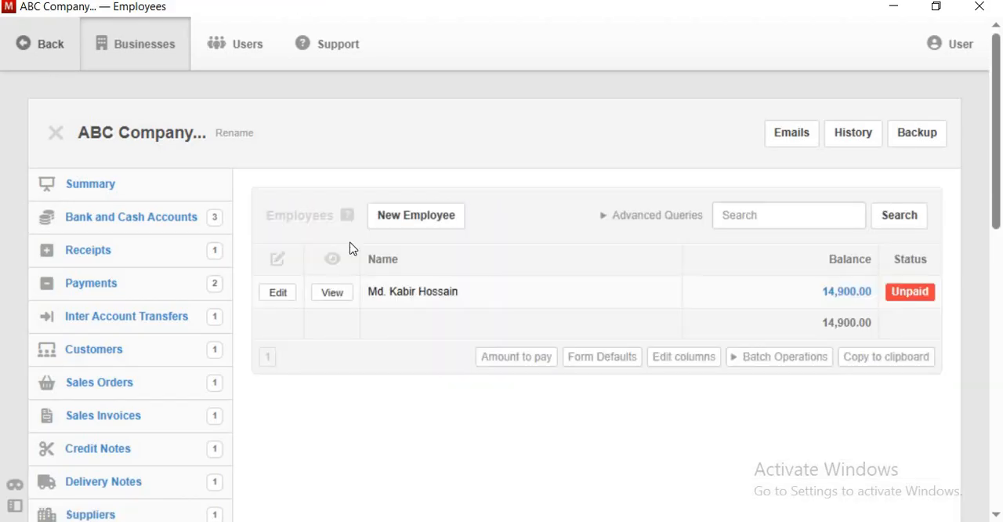
- Reopen the PaySlips-01 payslip from the payslips list and start a new payment from it
scroll(289, 352, "down", 5)
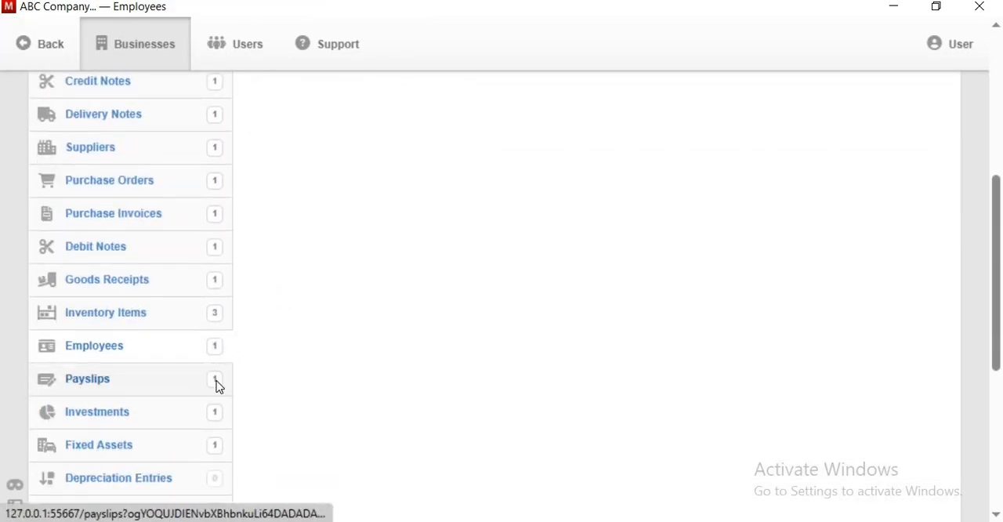
left_click(216, 384)
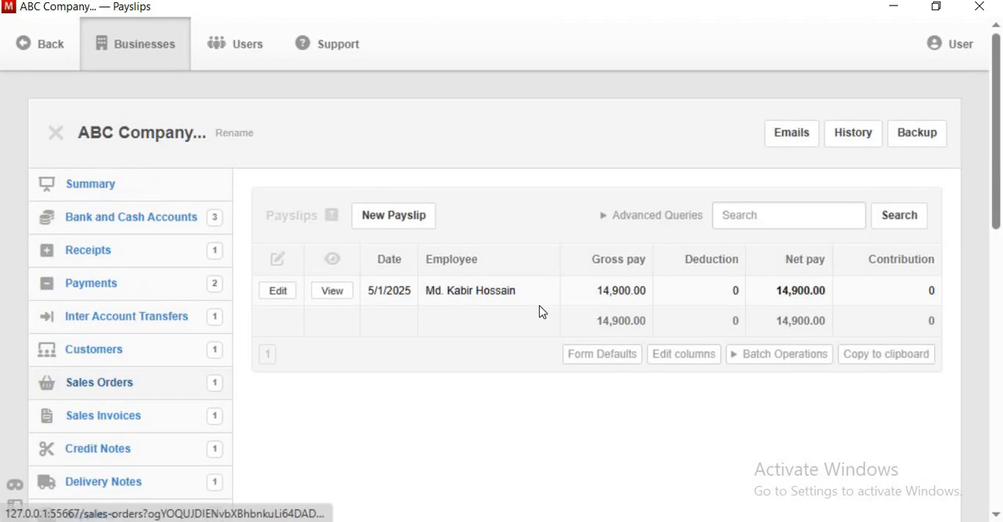
left_click(324, 295)
scroll(705, 328, "down", 1)
scroll(729, 325, "down", 4)
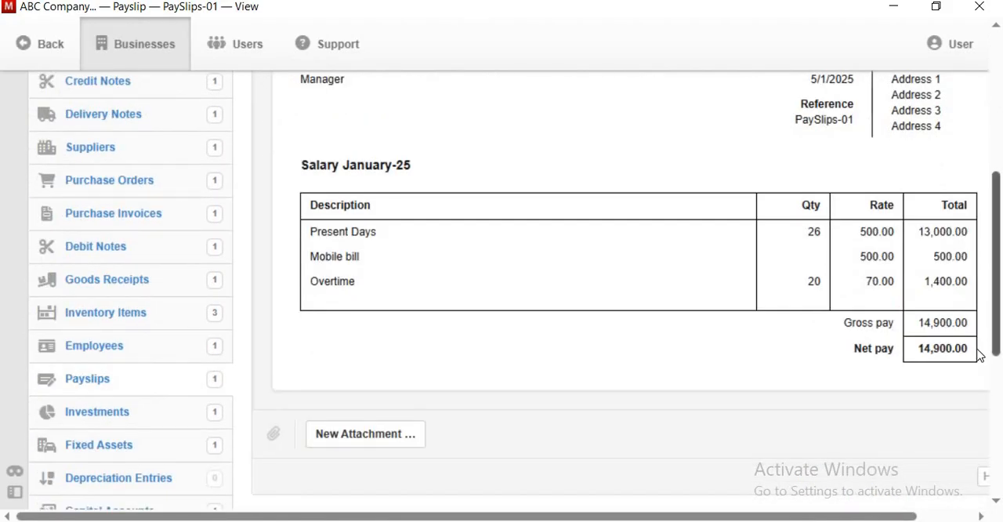
scroll(818, 248, "up", 5)
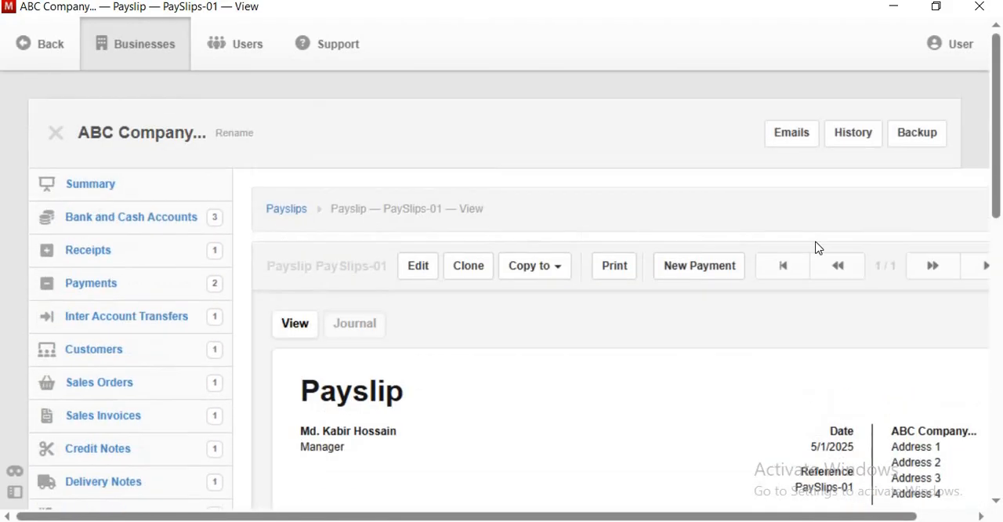
left_click(698, 270)
- Give the salary payment an automatic reference and set it to be paid from DBHL Bank-456
scroll(385, 205, "down", 2)
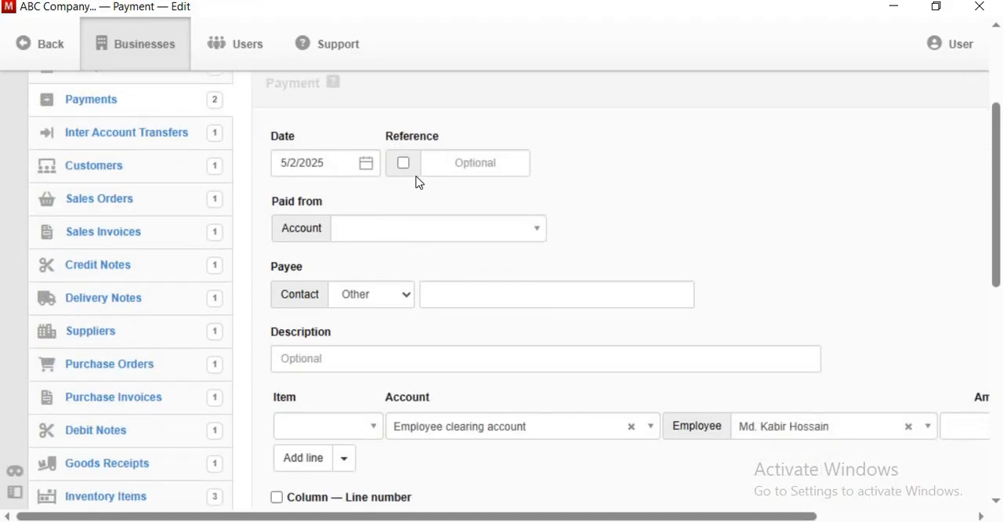
scroll(416, 186, "up", 1)
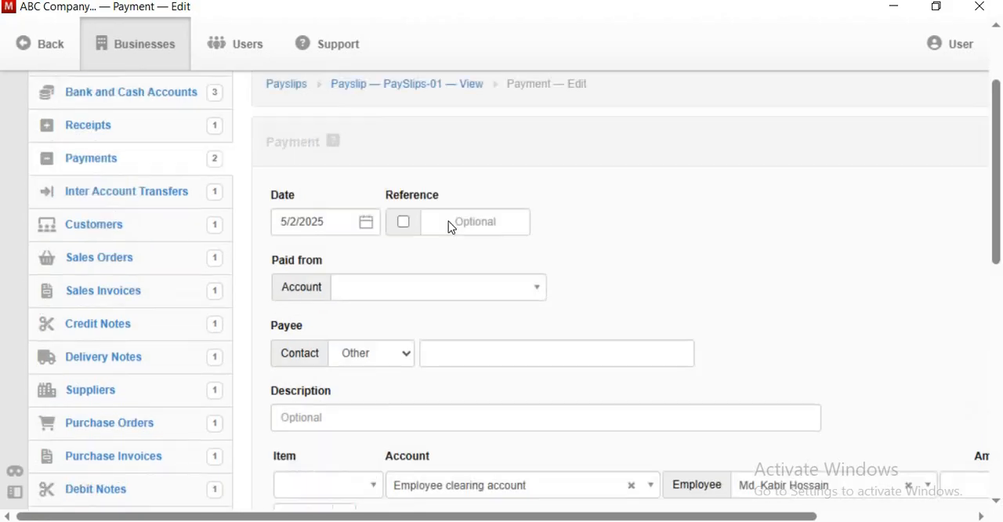
left_click(404, 257)
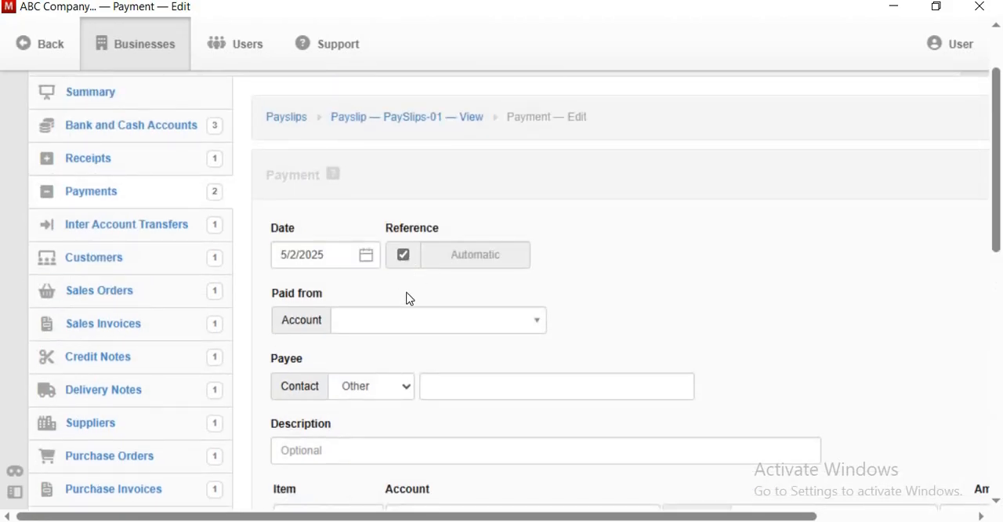
left_click(416, 321)
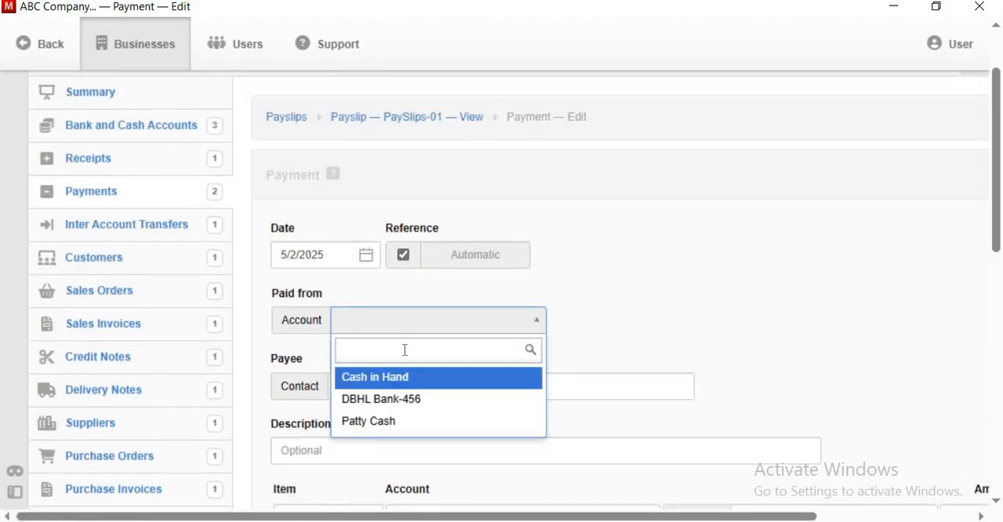
left_click(399, 399)
scroll(416, 383, "down", 3)
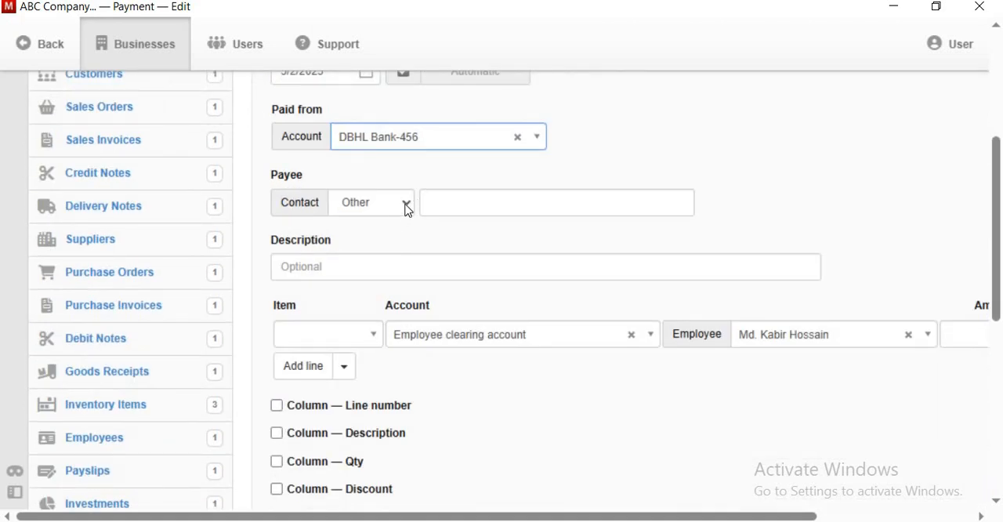
- Set the amount on the Employee clearing account line to 5000 and create the payment
scroll(369, 278, "down", 2)
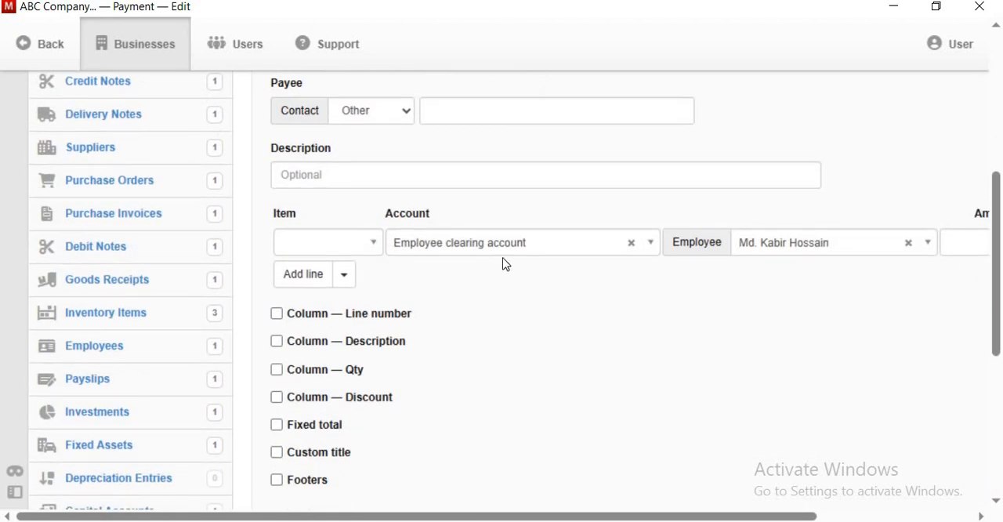
left_click(351, 173)
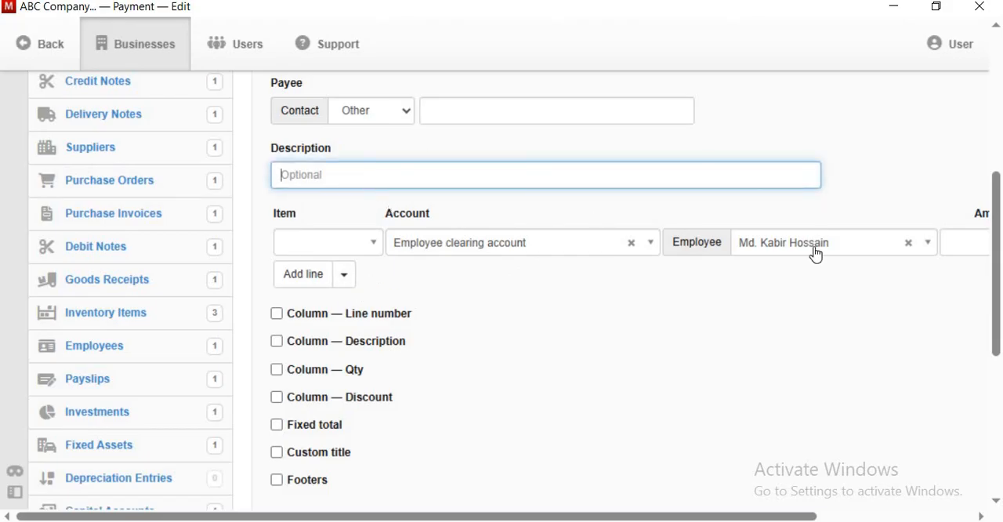
left_click(847, 516)
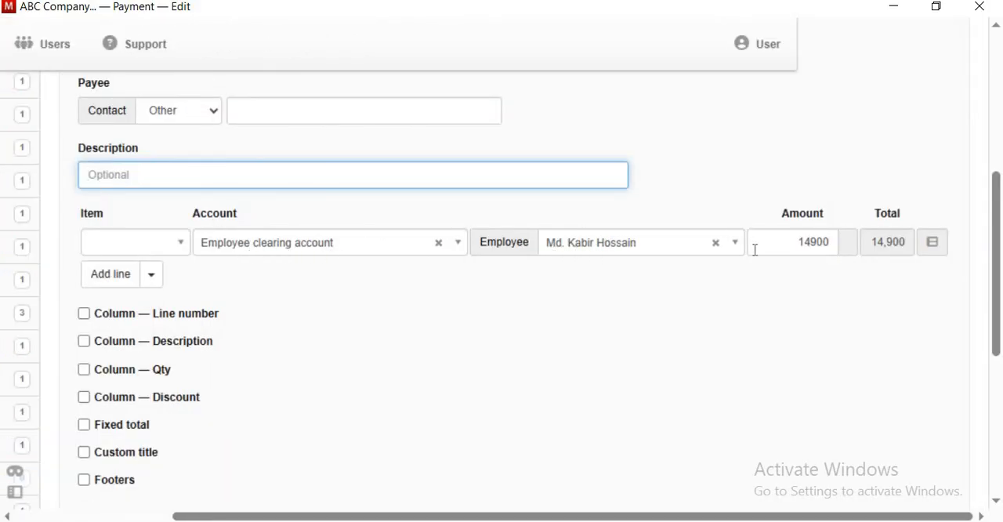
left_click(827, 248)
key("BackSpace")
key("BackSpace")
key("BackSpace")
key("BackSpace")
key("BackSpace")
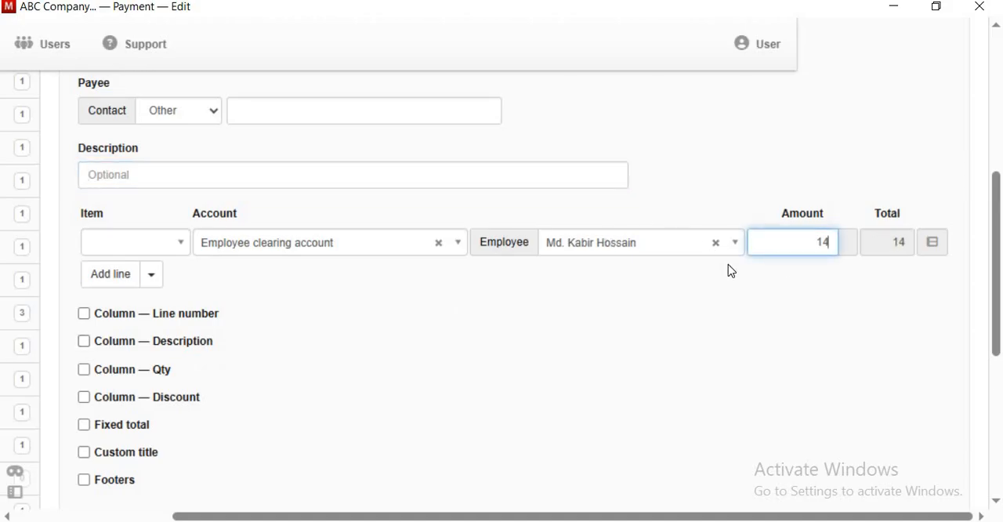
type("5000")
scroll(367, 334, "down", 3)
left_click(112, 477)
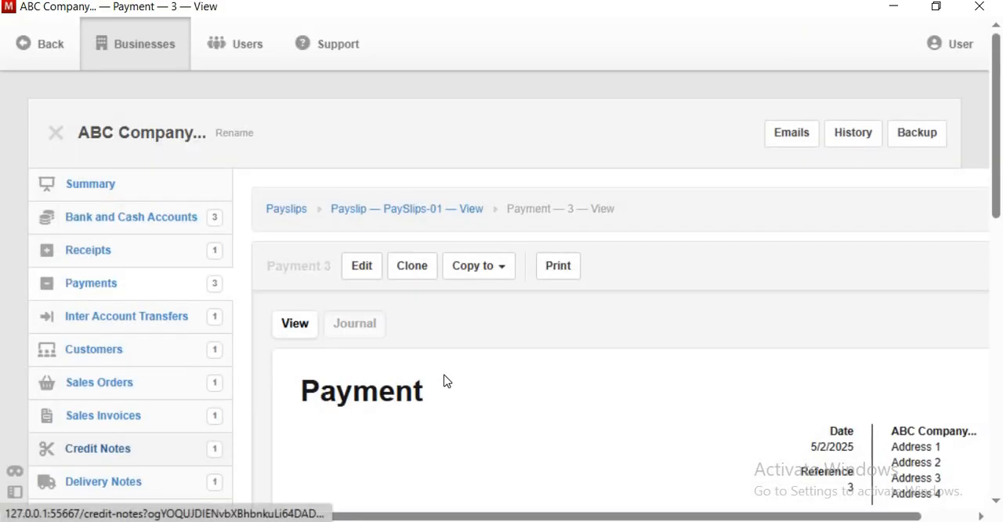
- Review the saved salary payment and reopen the PaySlips-01 payslip from the payslips list to check it
scroll(444, 380, "down", 3)
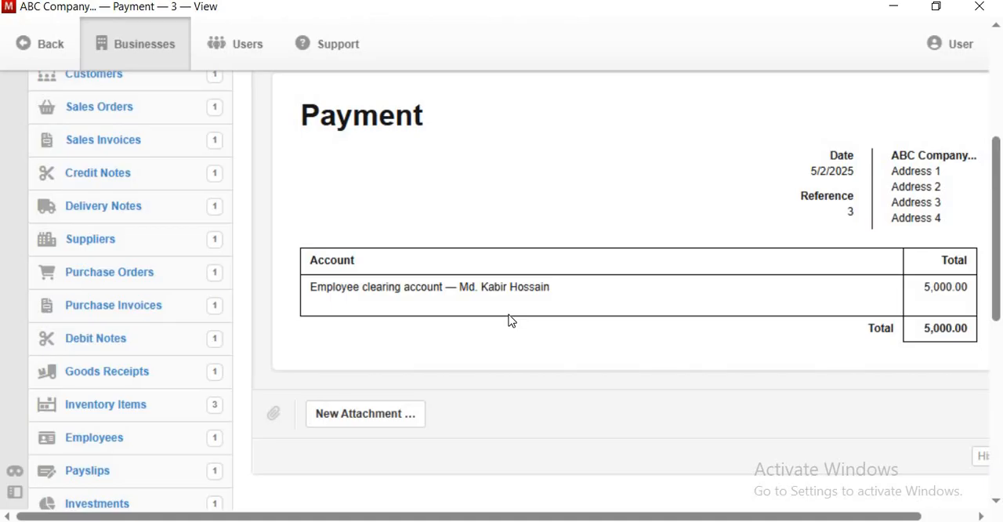
scroll(512, 321, "down", 1)
scroll(462, 230, "up", 2)
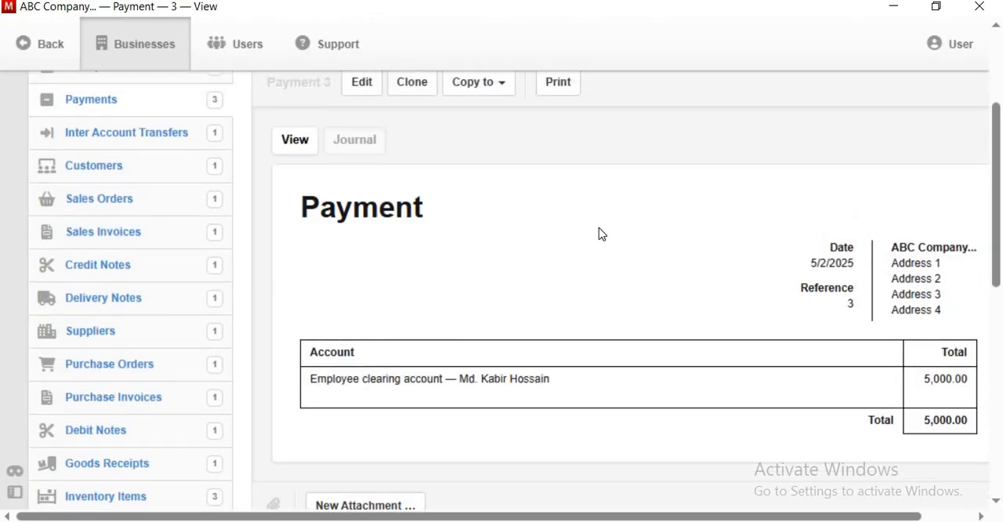
scroll(850, 337, "down", 3)
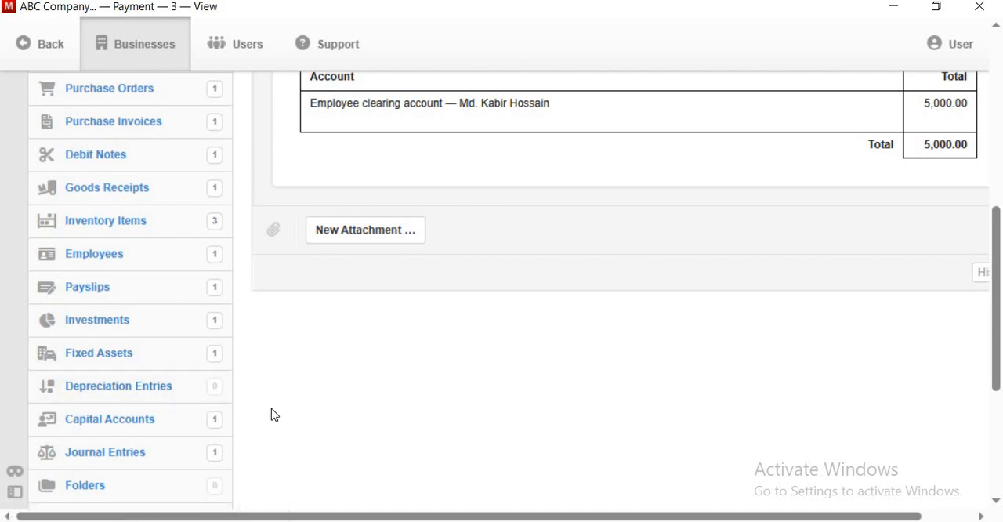
scroll(200, 377, "down", 1)
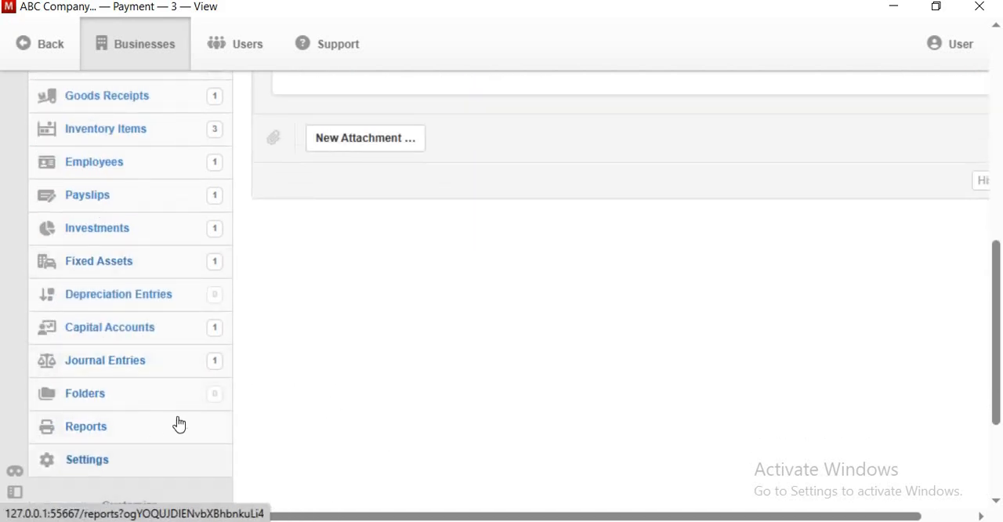
left_click(210, 202)
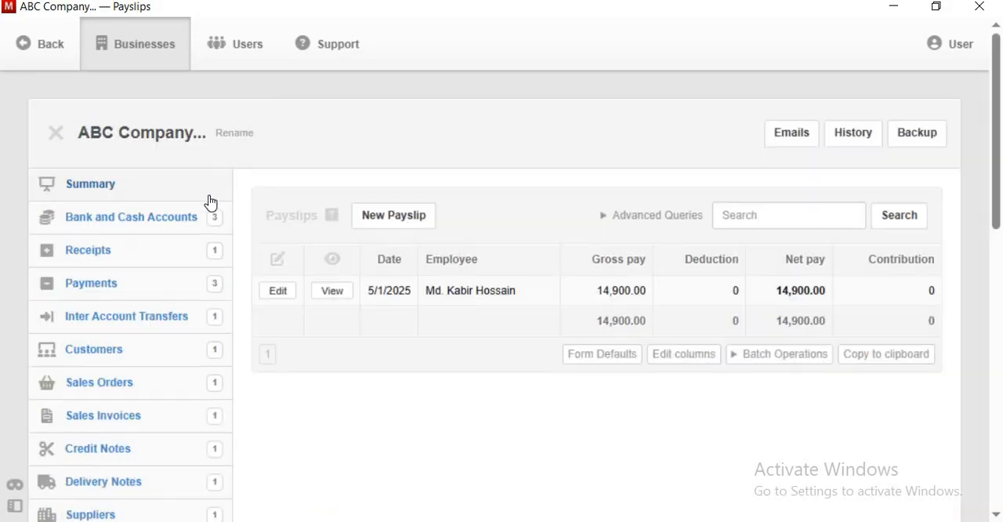
left_click(331, 295)
scroll(523, 365, "down", 3)
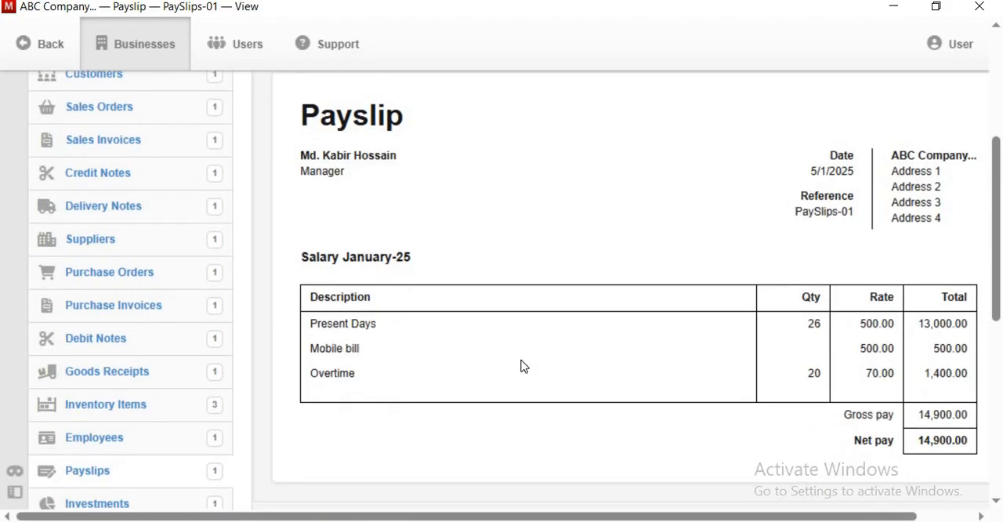
scroll(523, 366, "down", 1)
scroll(293, 343, "up", 4)
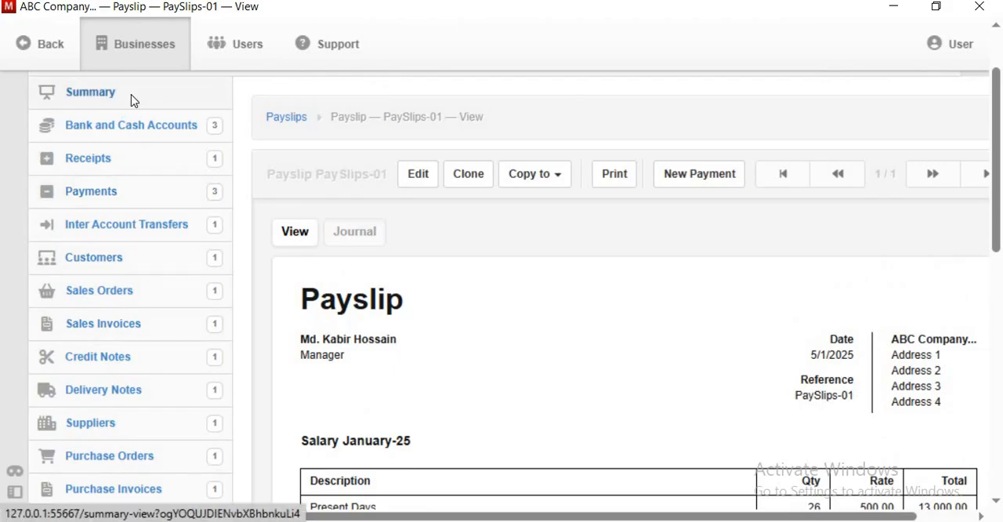
- Open the business summary and check the Employee clearing account and Salary and Wages Exp. balances after the partial salary payment
left_click(132, 101)
scroll(415, 303, "down", 5)
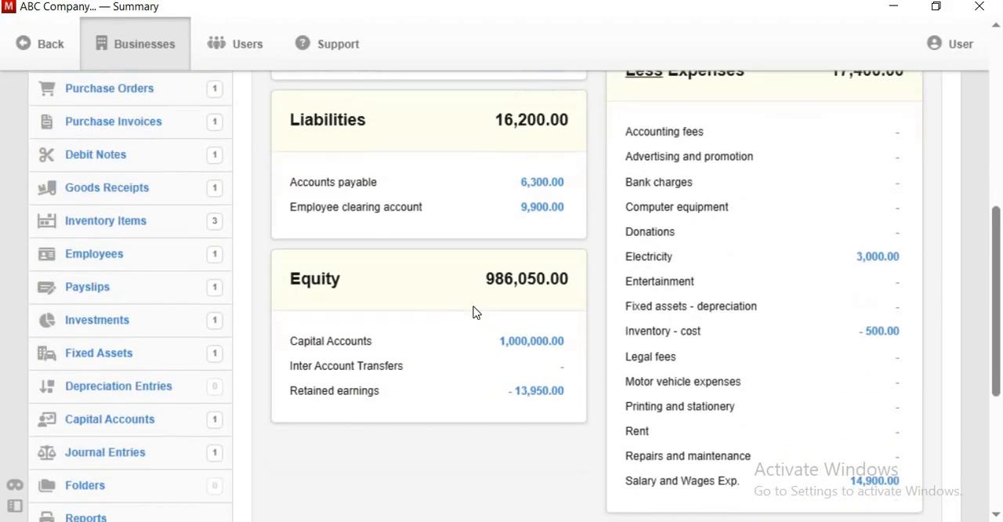
scroll(474, 312, "down", 2)
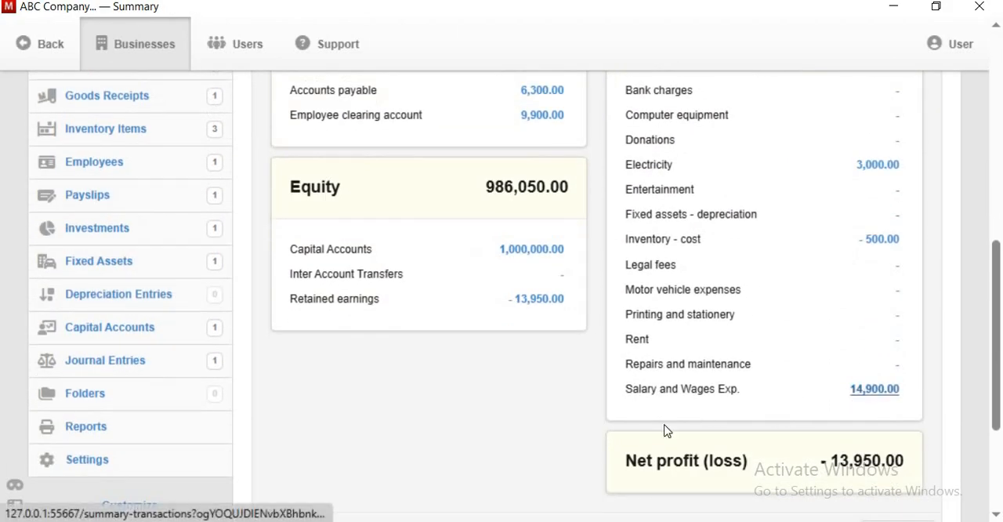
scroll(533, 361, "up", 2)
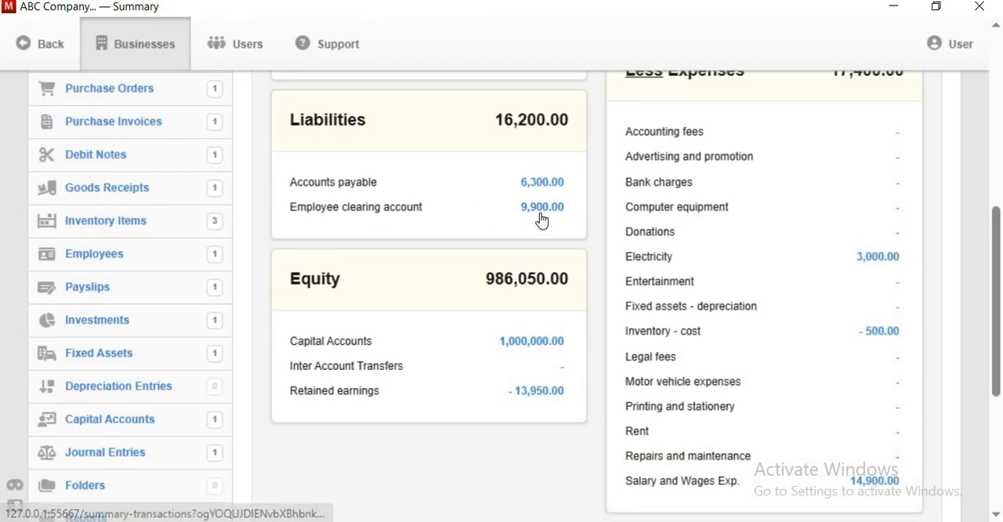
scroll(470, 243, "up", 4)
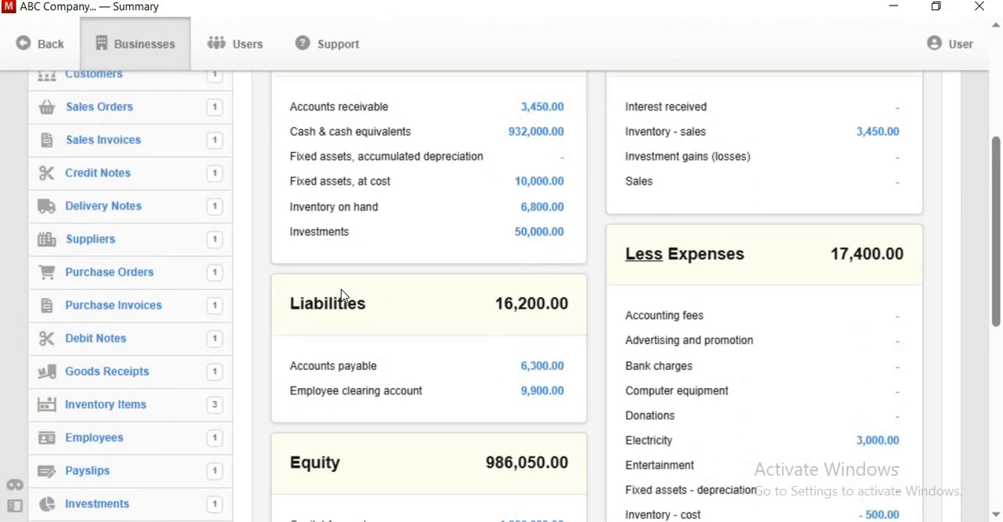